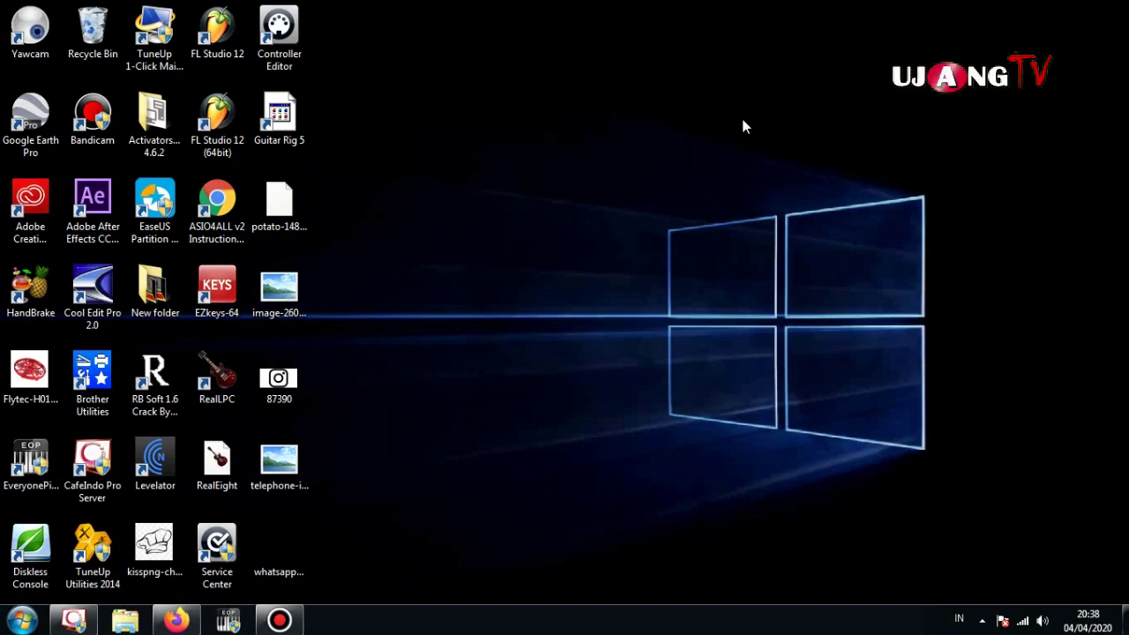
- Open the Tenda router's admin page at 192.168.0.1 in Firefox and go to its advanced settings
left_click(175, 620)
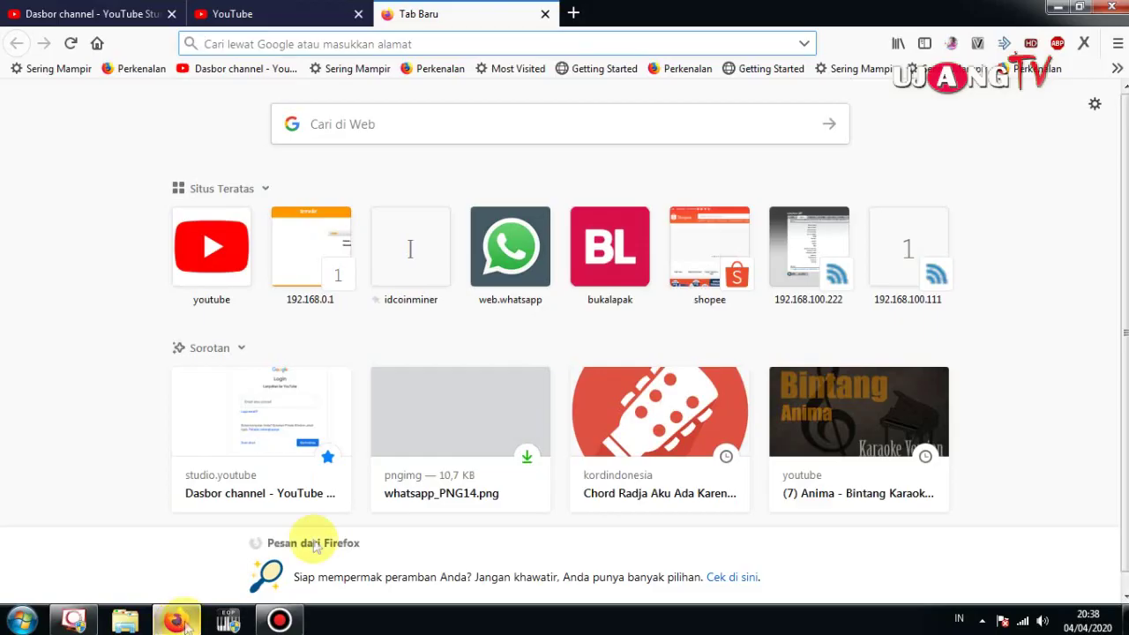
left_click(442, 47)
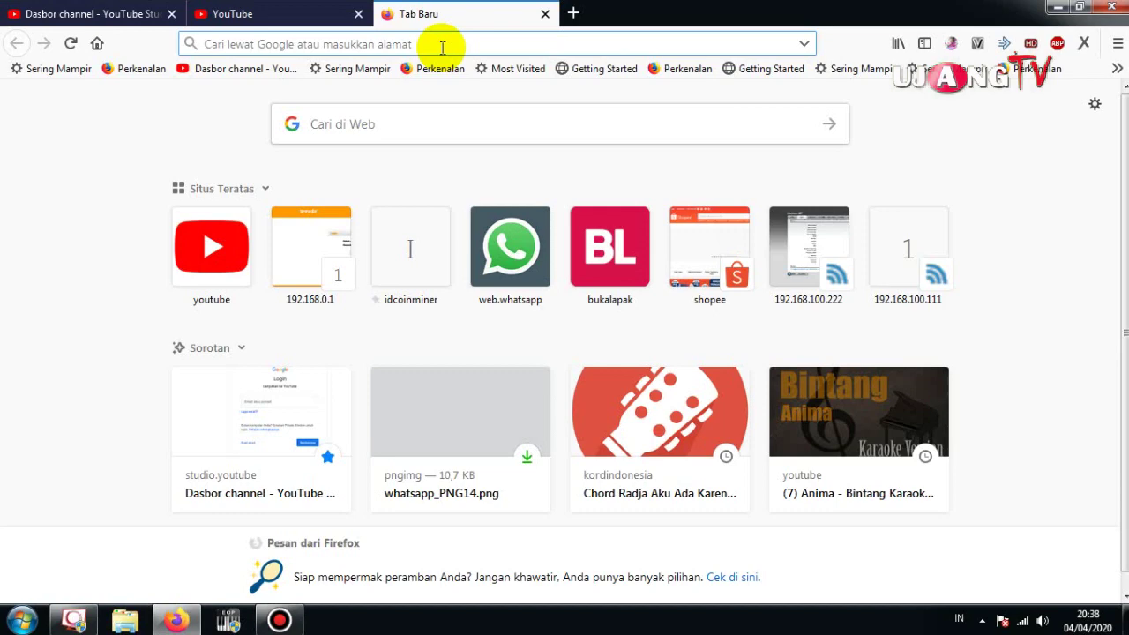
type("192.168.0.1/")
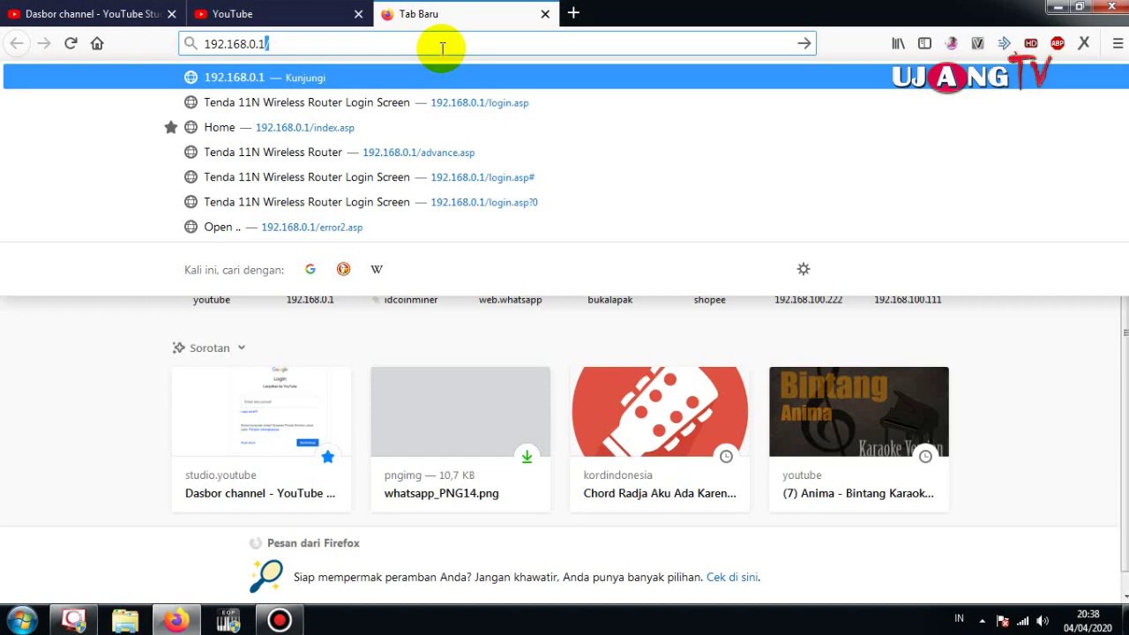
key("Return")
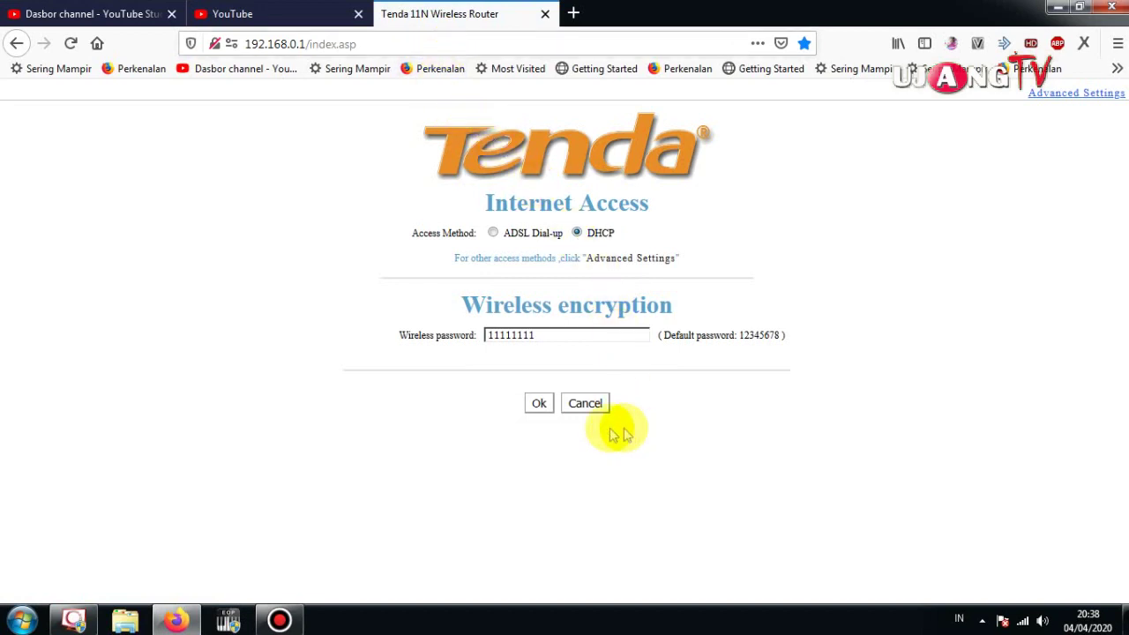
left_click(628, 258)
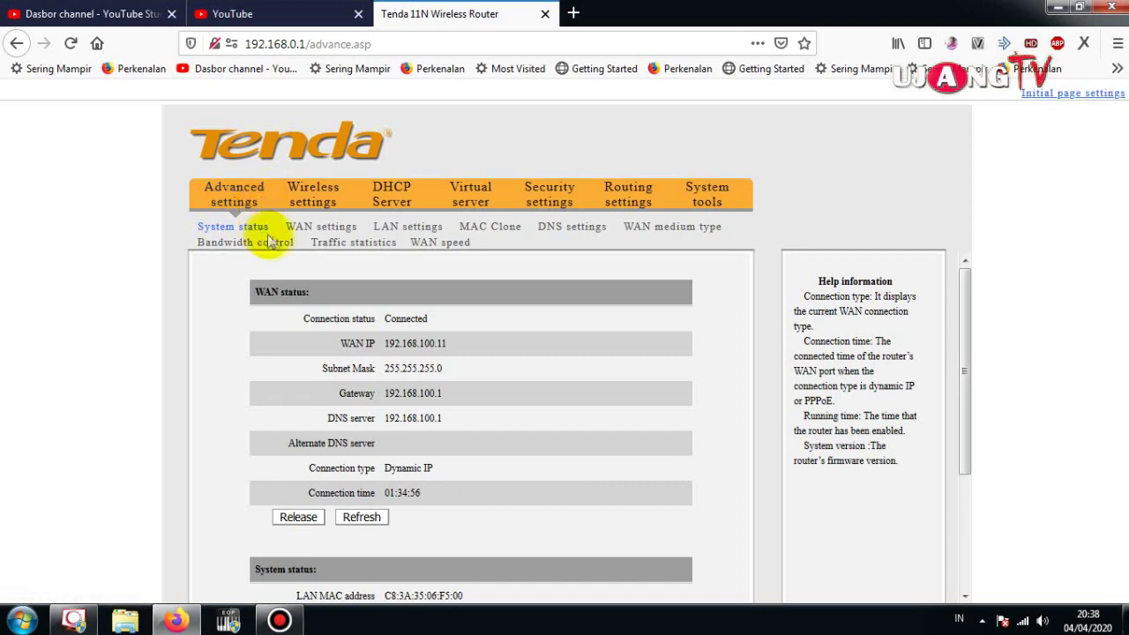
- Examine the WAN medium type page and the router's WAN and system status details
left_click(670, 228)
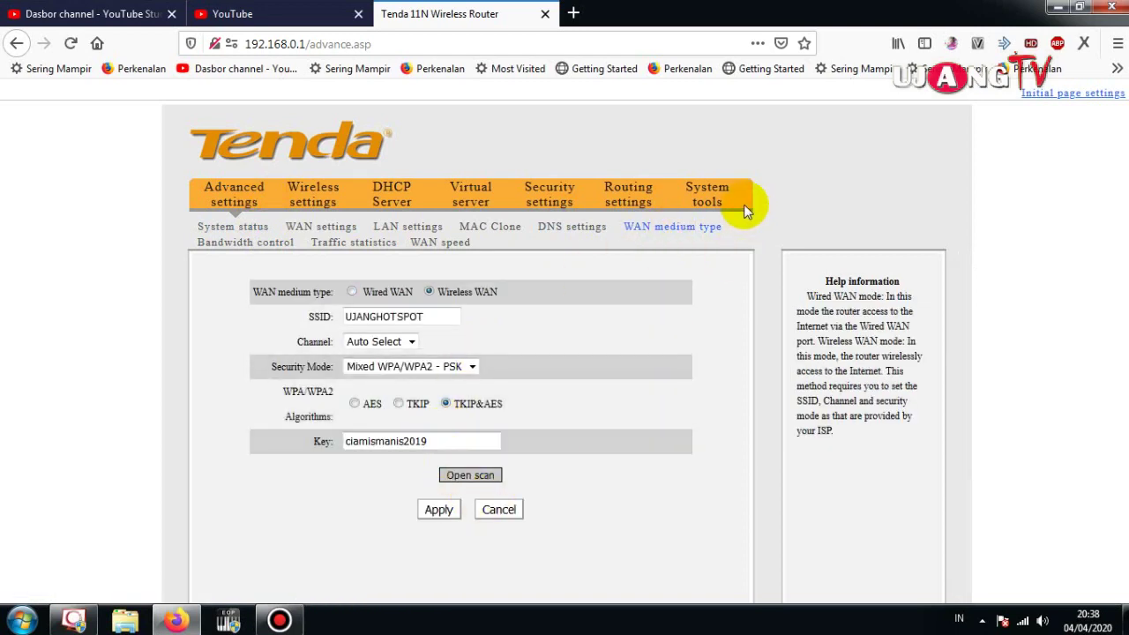
left_click(240, 190)
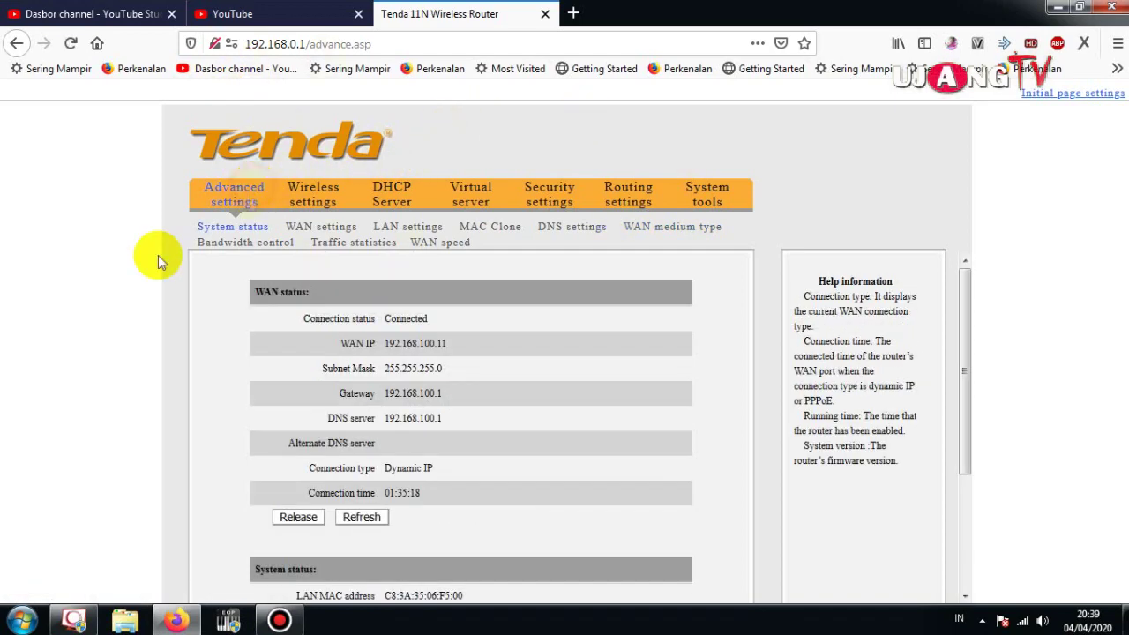
scroll(309, 313, "down", 2)
scroll(441, 320, "up", 2)
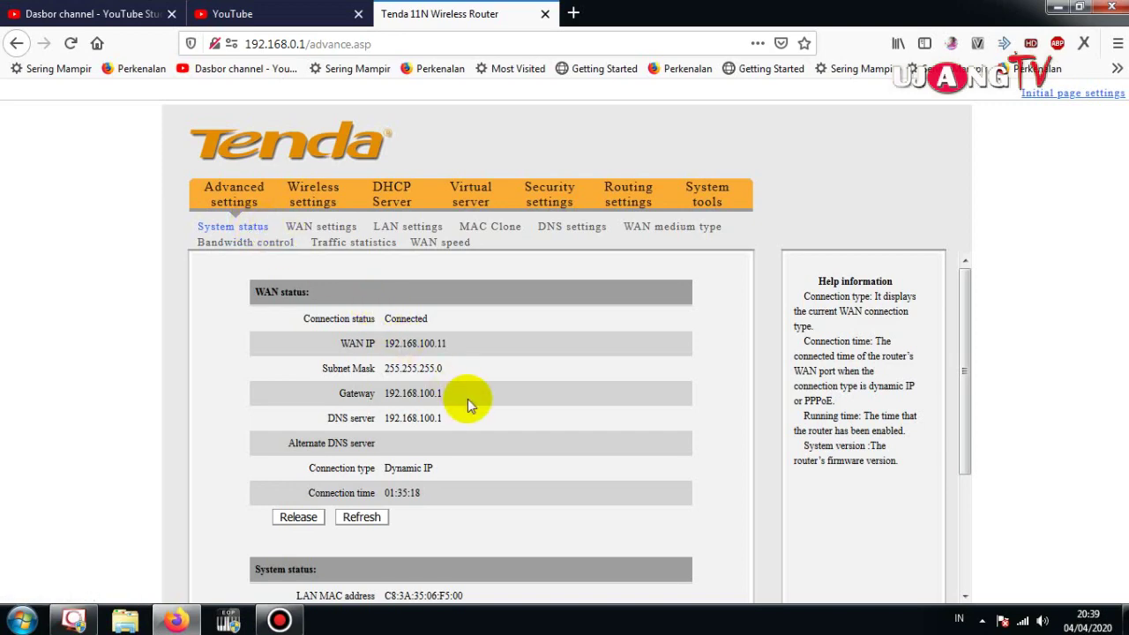
scroll(467, 401, "down", 2)
scroll(468, 401, "down", 2)
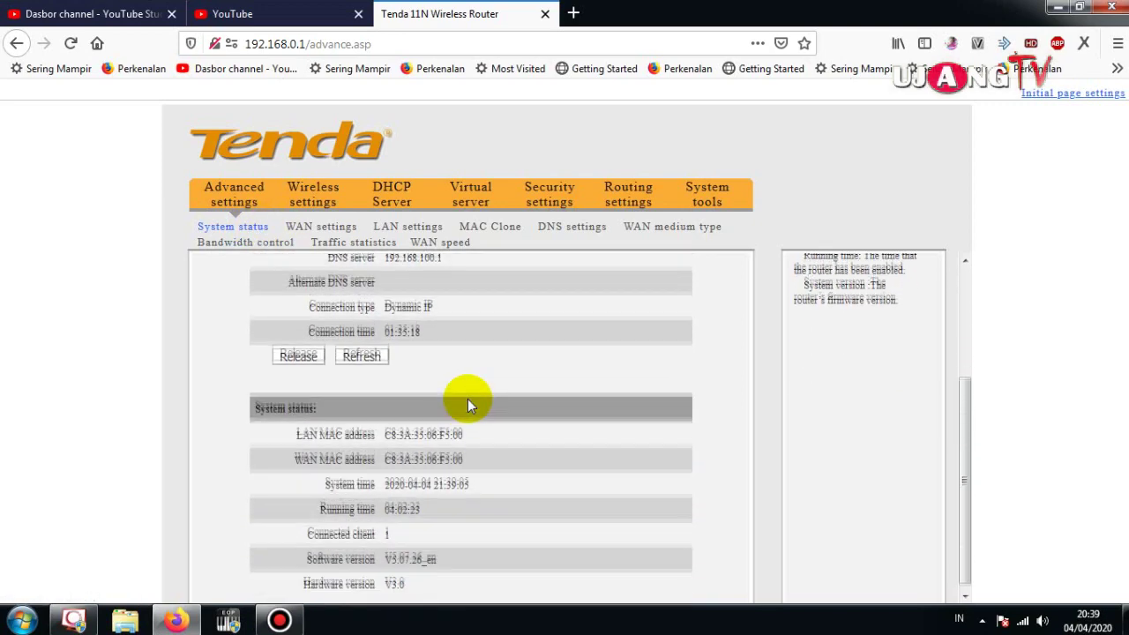
scroll(470, 419, "up", 4)
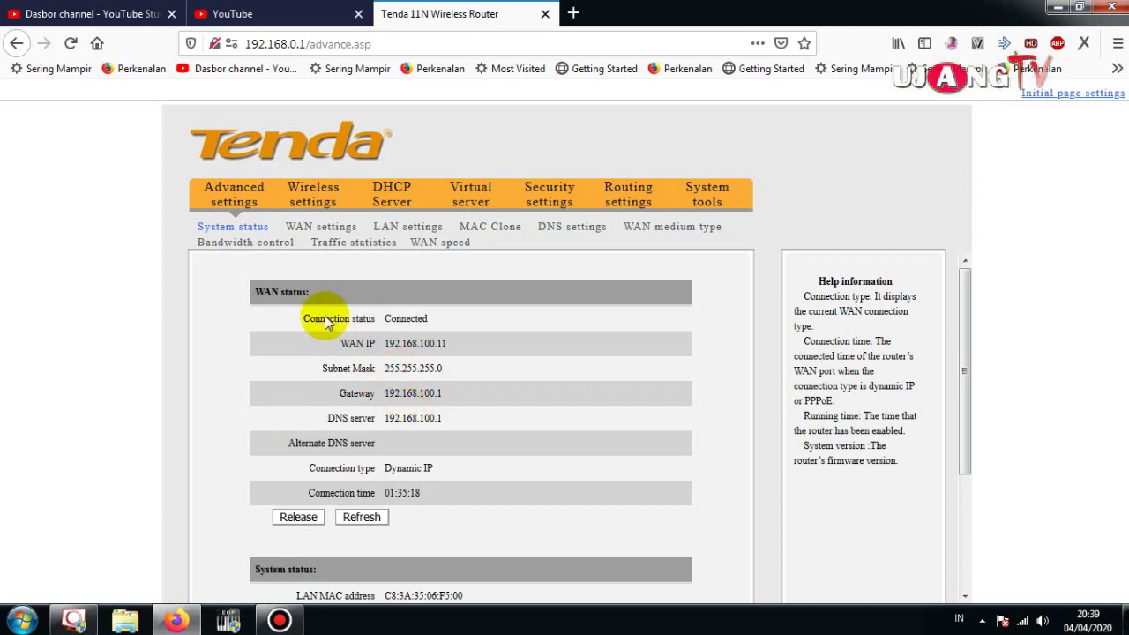
- Review the connection modes offered in the WAN settings, keeping DHCP selected
left_click(304, 231)
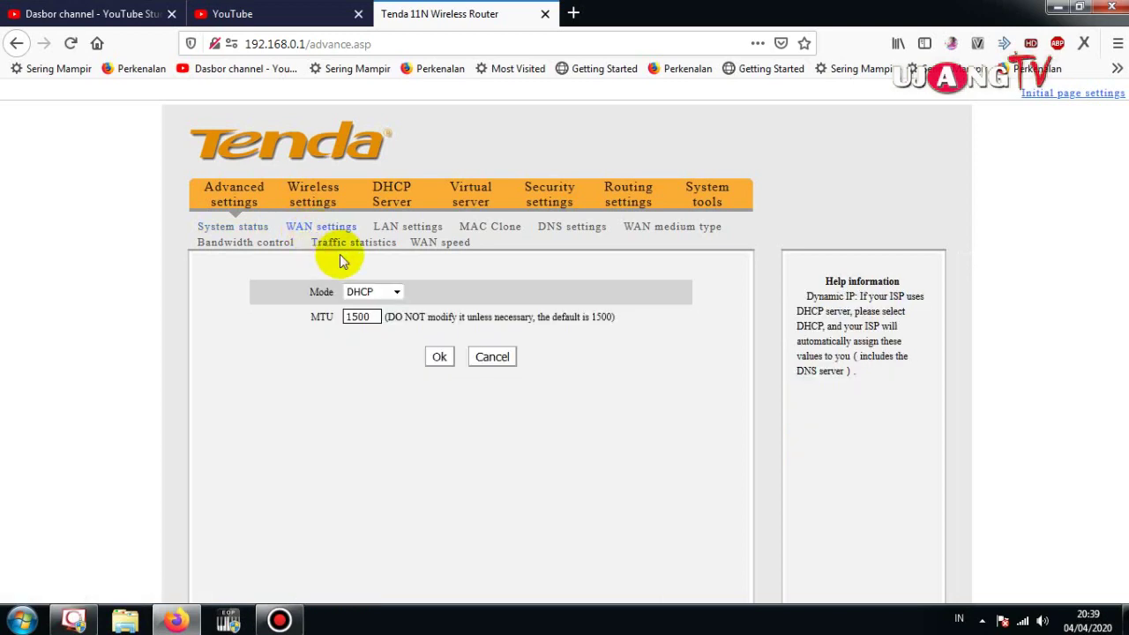
left_click(399, 293)
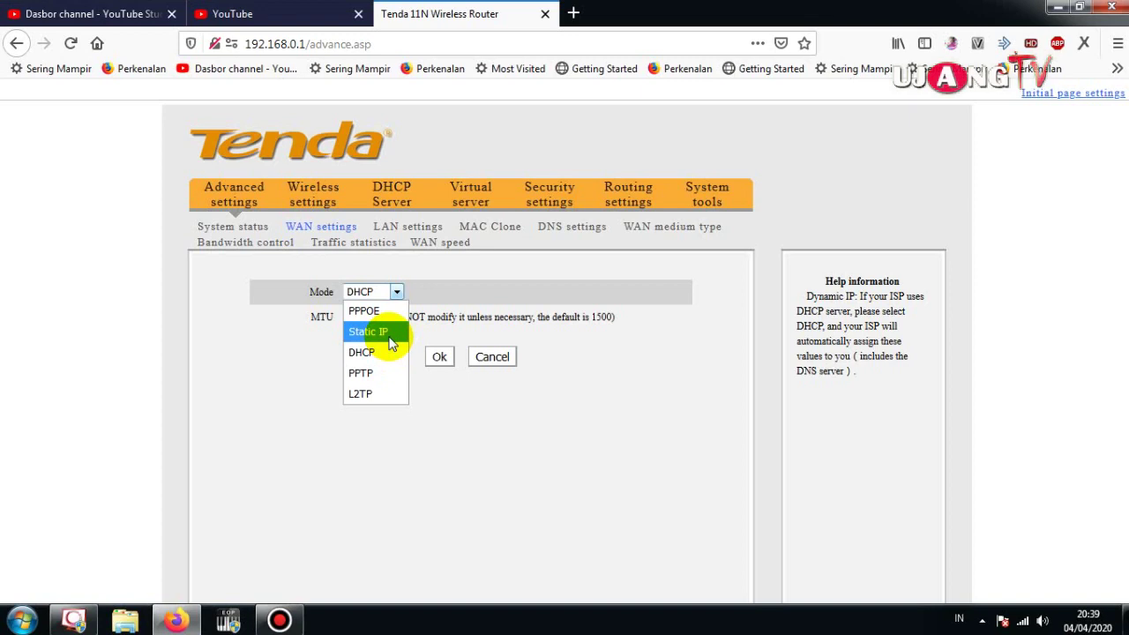
left_click(404, 284)
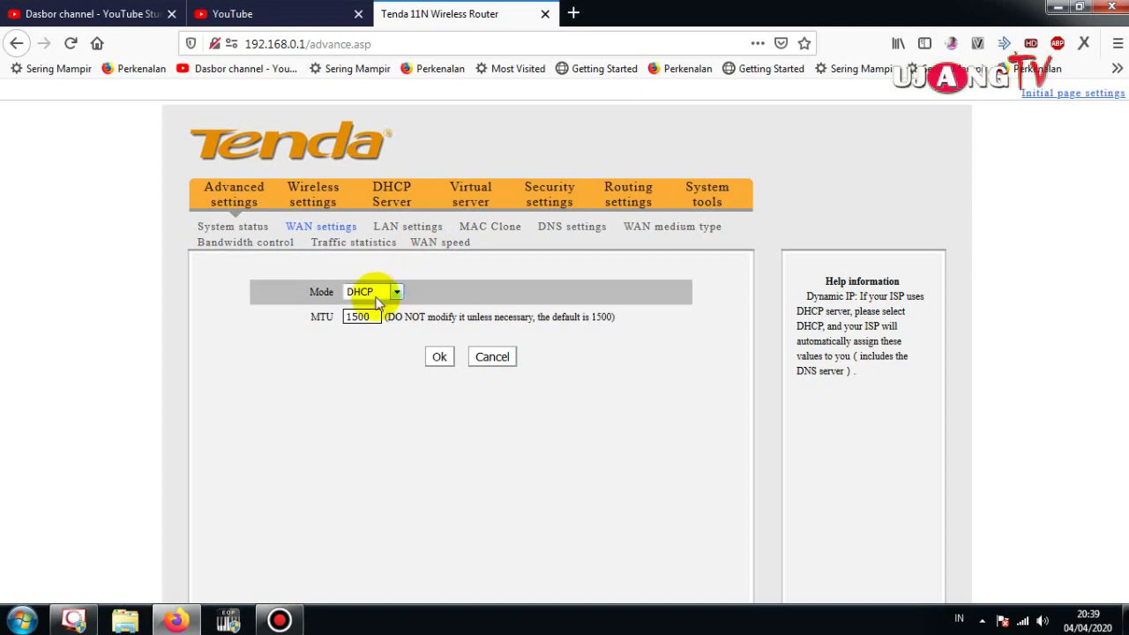
- Look through the LAN settings, MAC Clone, DNS settings and WAN medium type pages
left_click(416, 235)
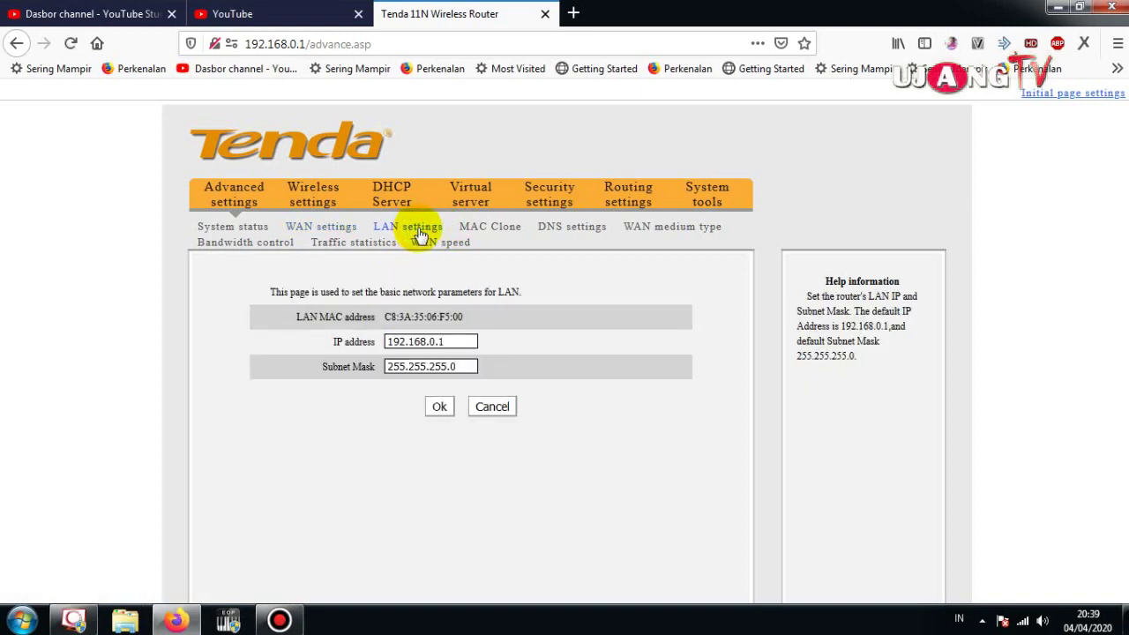
left_click(491, 227)
left_click(578, 231)
left_click(574, 227)
left_click(667, 236)
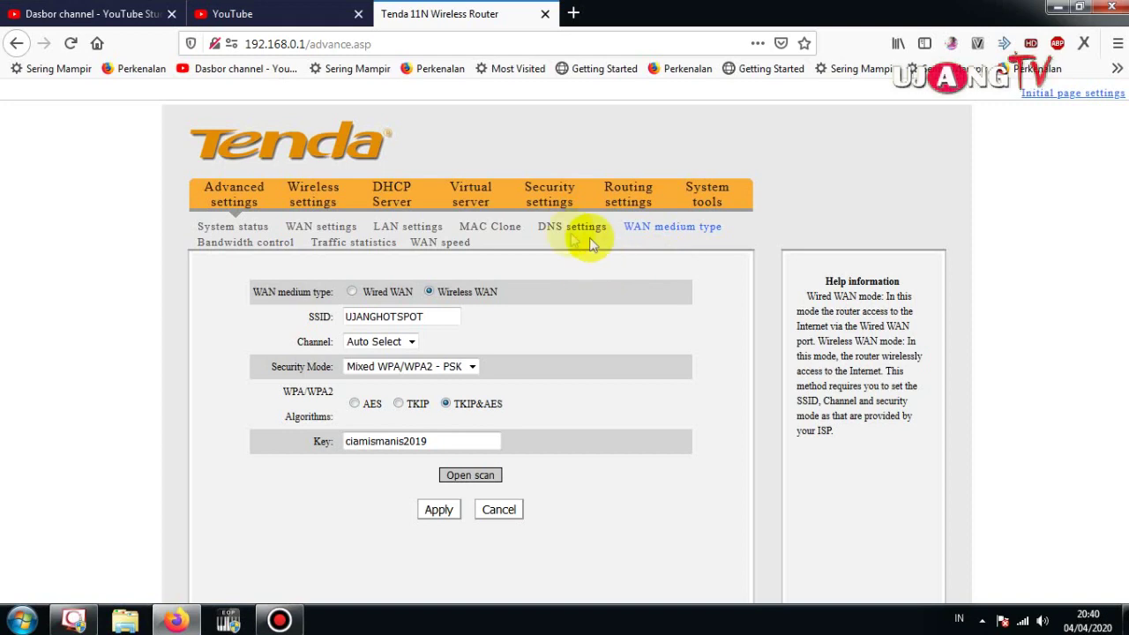
- Examine the time settings and firmware upgrade pages in the system tools and return to the WAN medium type page
left_click(716, 193)
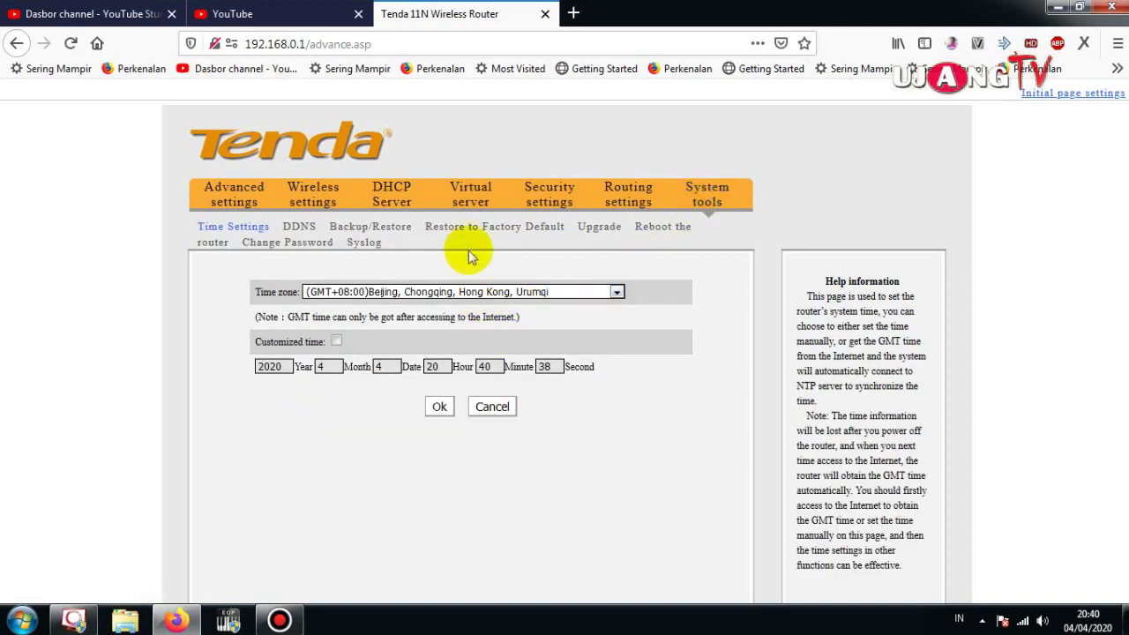
left_click(599, 226)
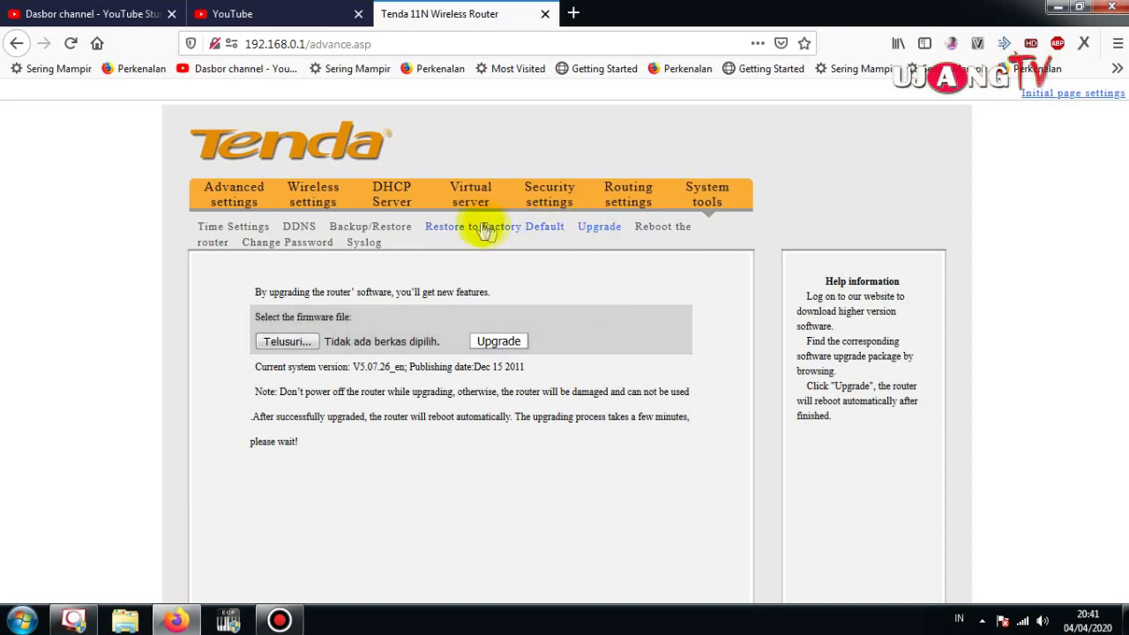
left_click(216, 211)
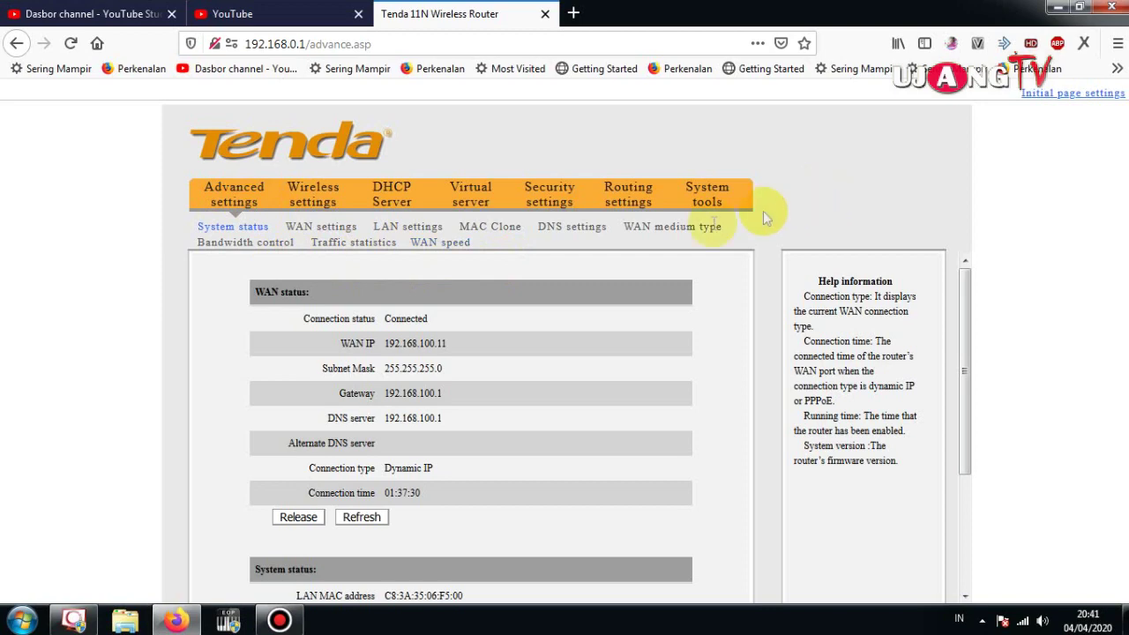
left_click(679, 227)
- Enable bandwidth control without saving to examine its IP address, upload/download and bandwidth range fields
left_click(255, 243)
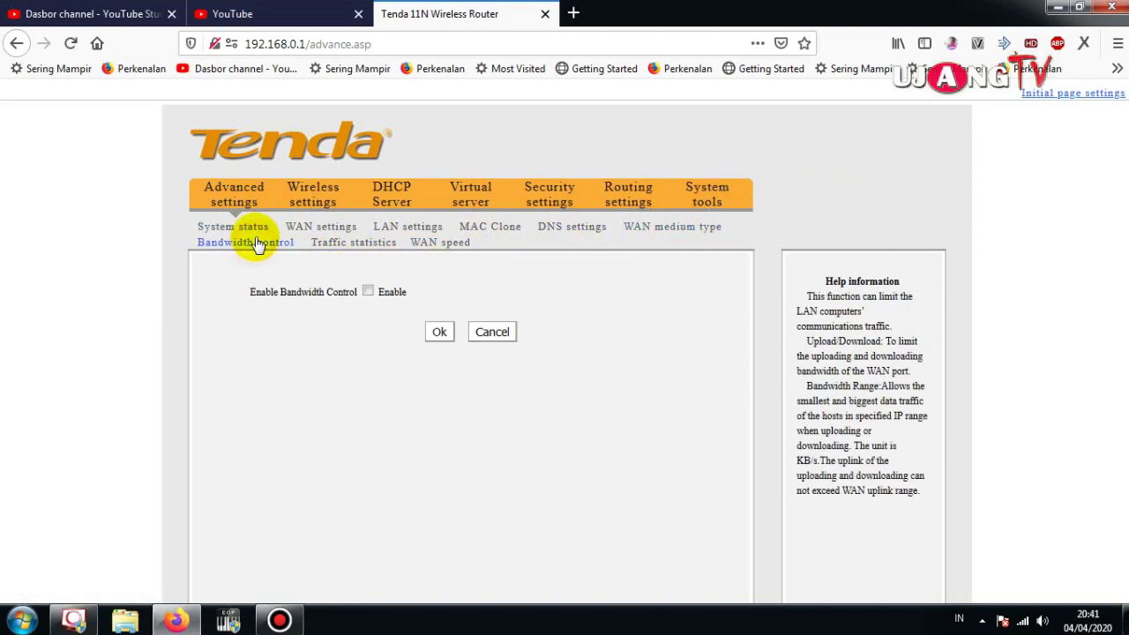
left_click(369, 292)
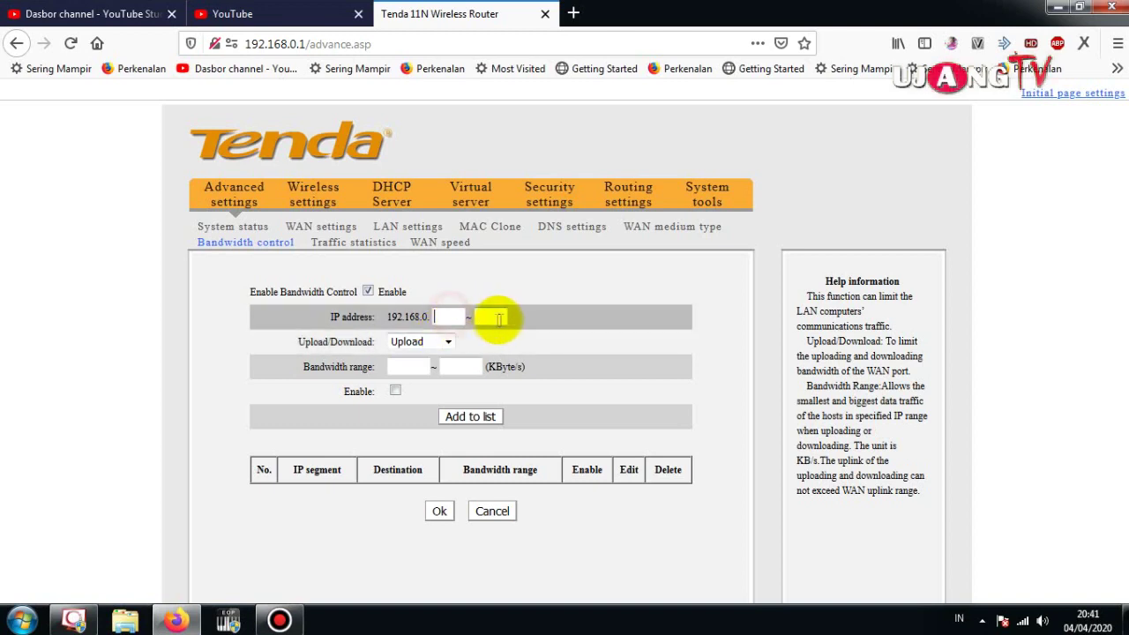
left_click(460, 319)
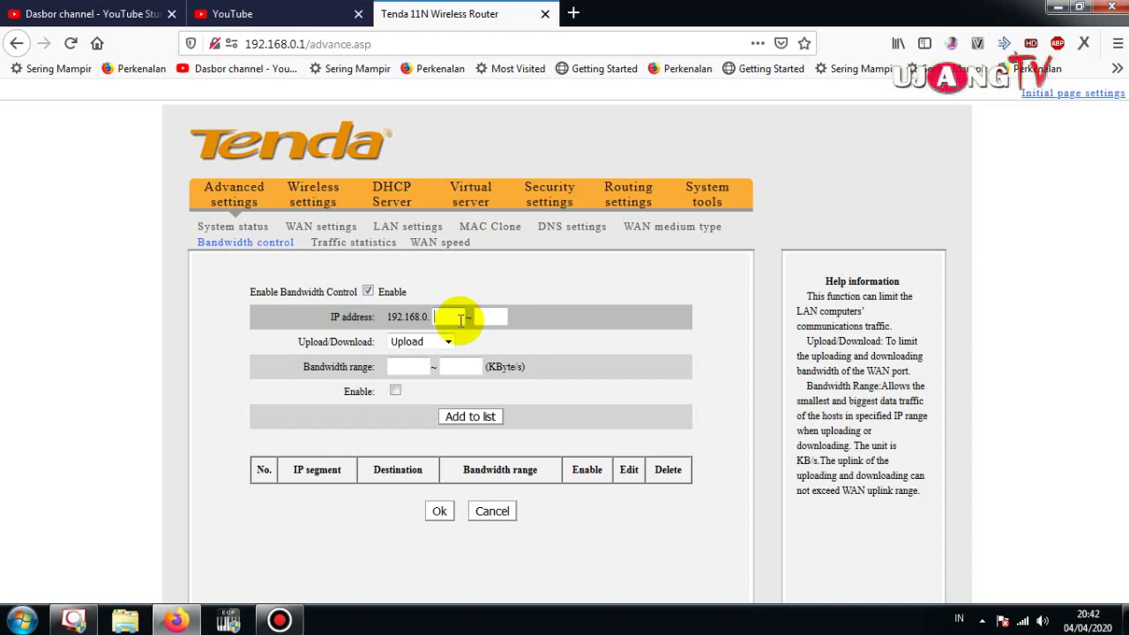
- Check the traffic statistics and WAN speed options in the advanced settings
left_click(351, 247)
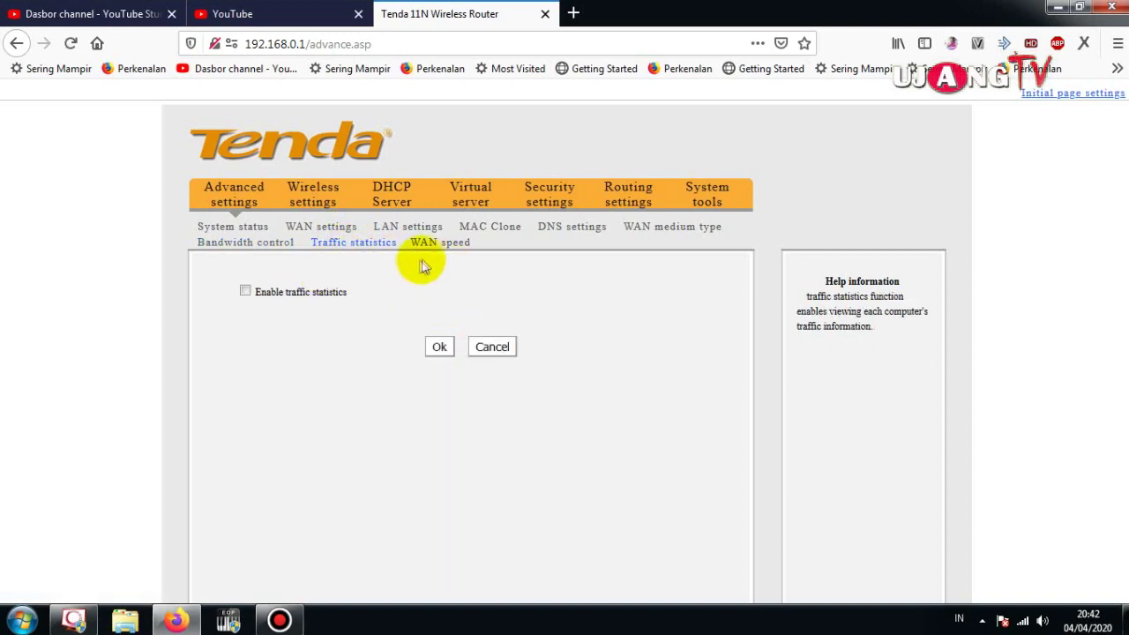
left_click(432, 249)
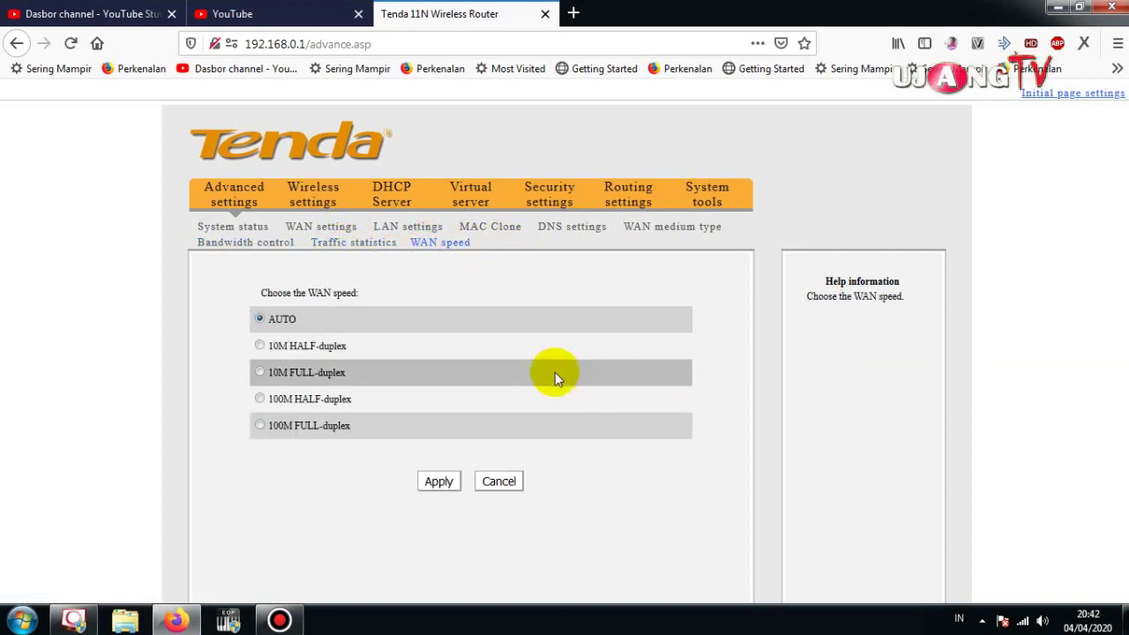
- Open the wireless basic settings and check the computer's currently connected network in the Windows wireless network list
left_click(323, 190)
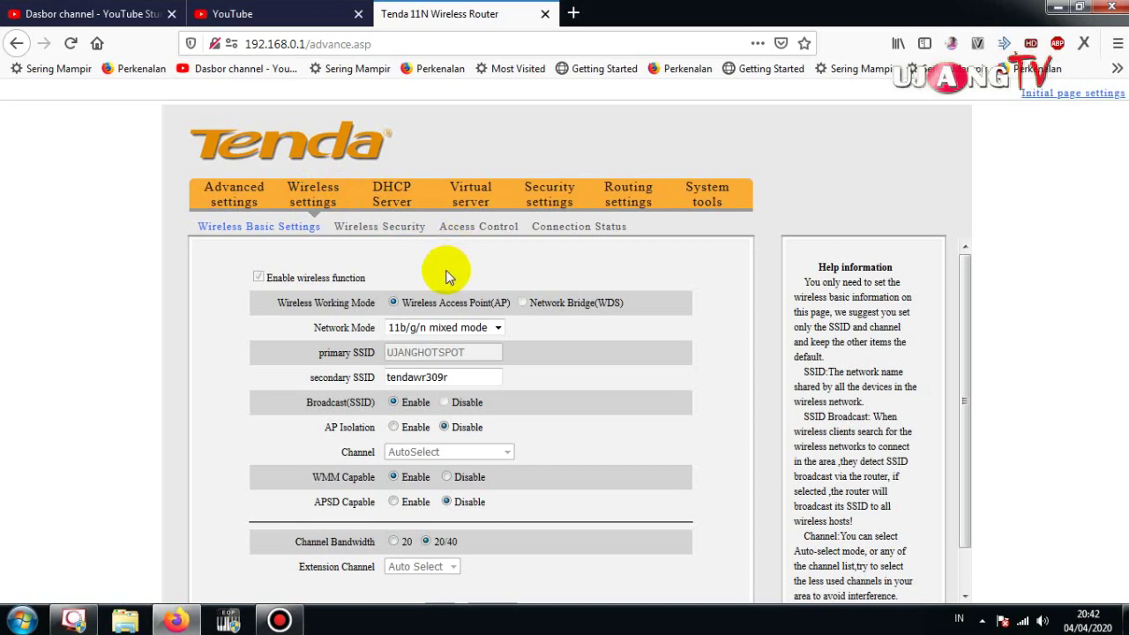
left_click(1021, 620)
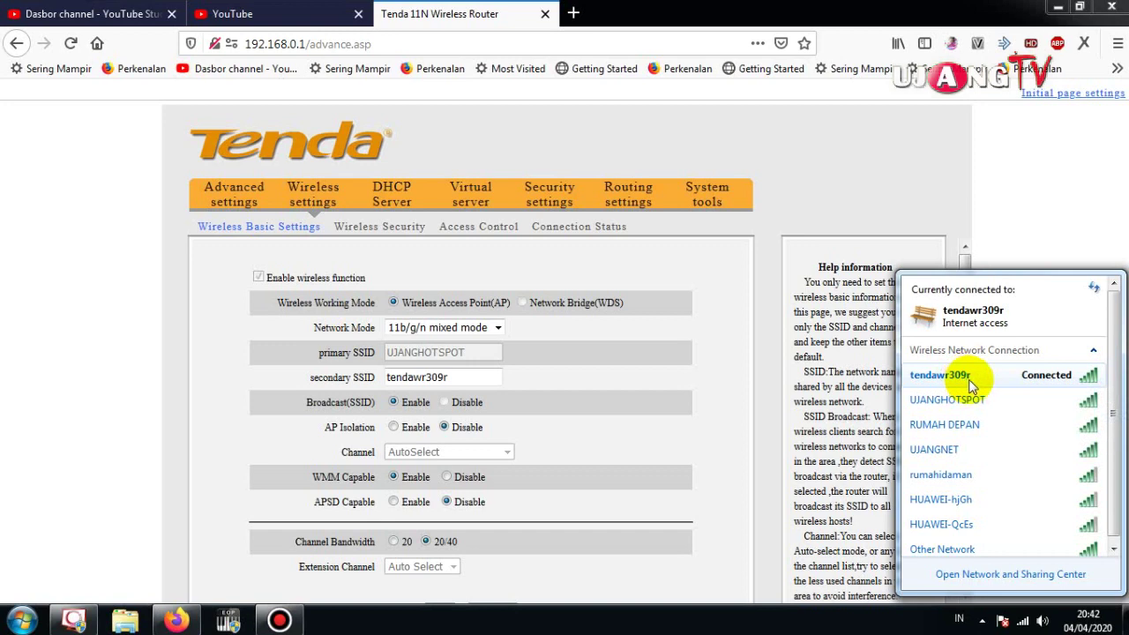
left_click(1014, 213)
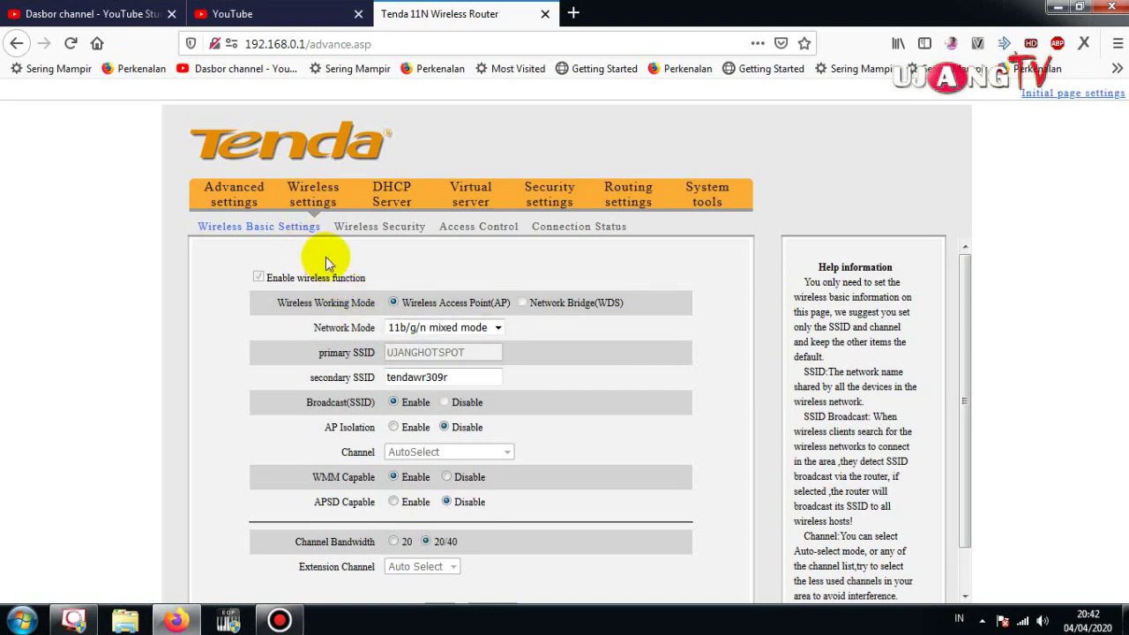
- Examine the primary and secondary SSID fields and the remaining wireless basic settings
scroll(398, 252, "down", 1)
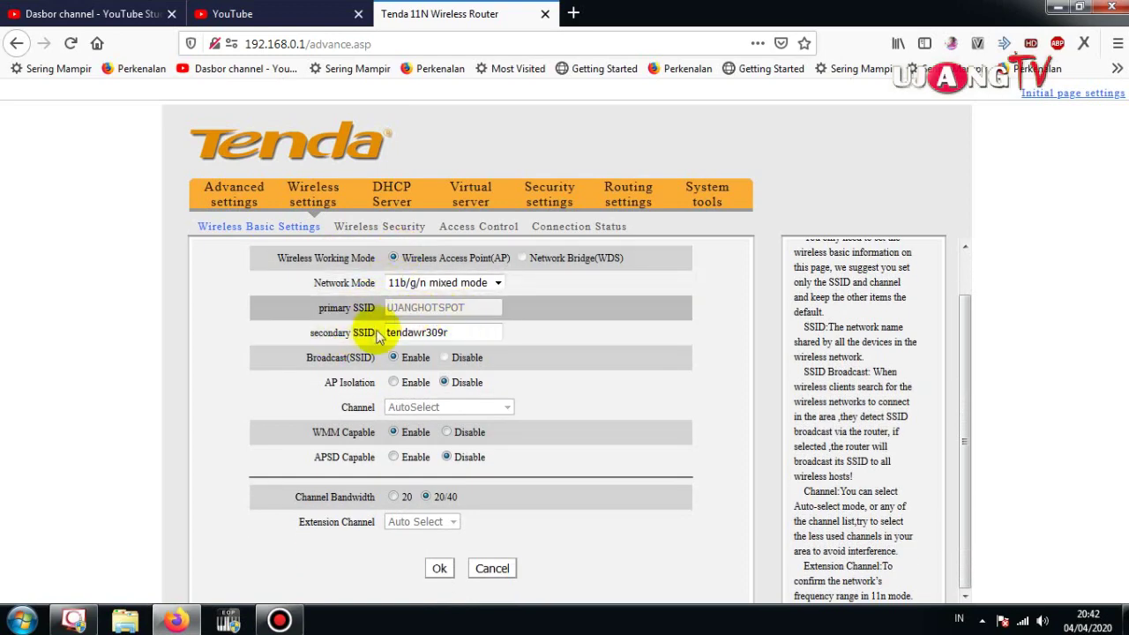
left_click_drag(391, 334, 473, 333)
left_click(469, 337)
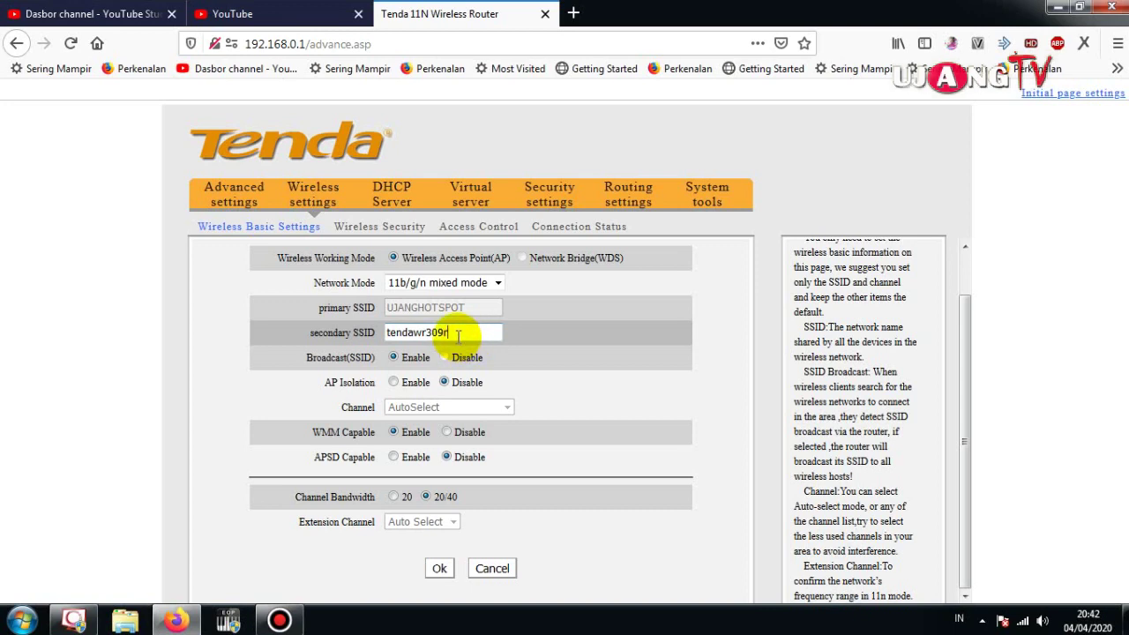
key("Down")
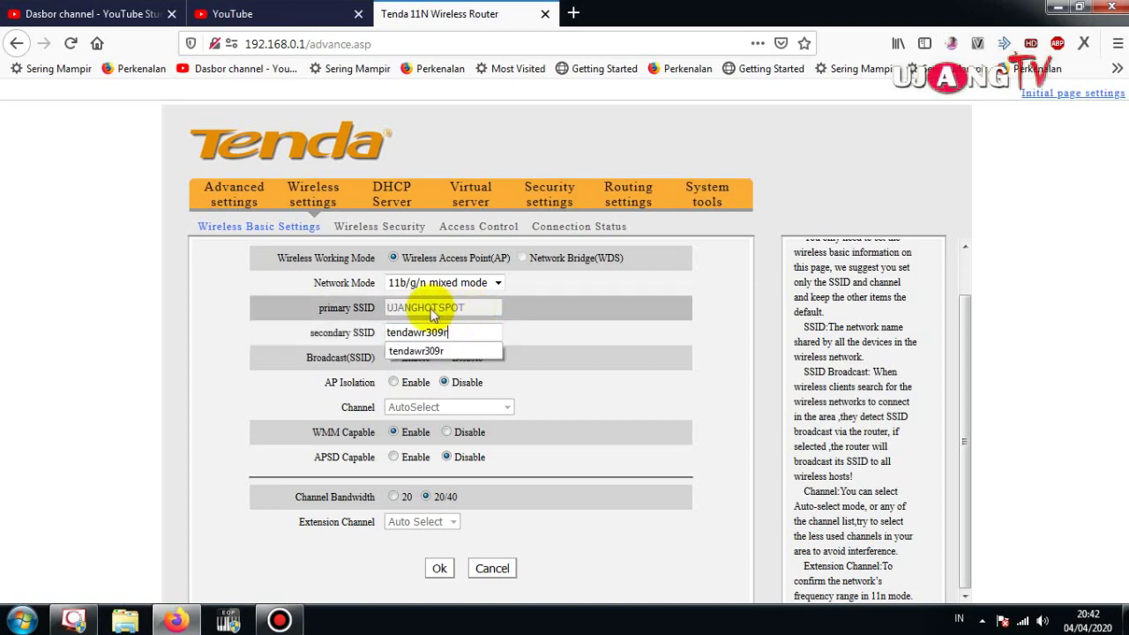
left_click(633, 309)
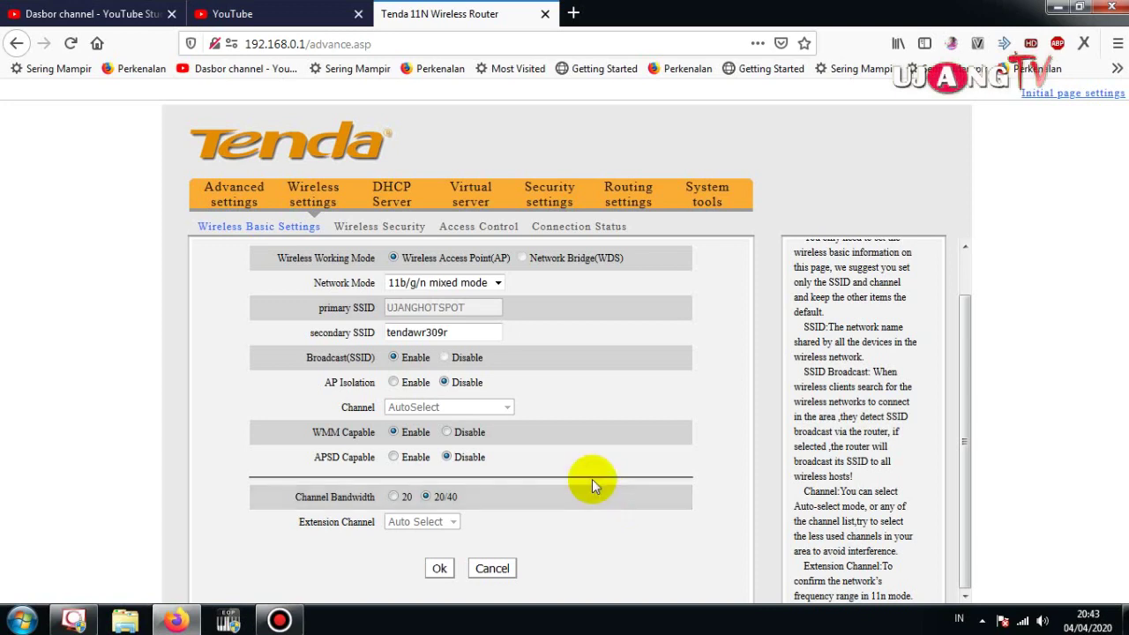
- Set the secondary SSID to "wifi gratis" in the wireless basic settings
double_click(490, 329)
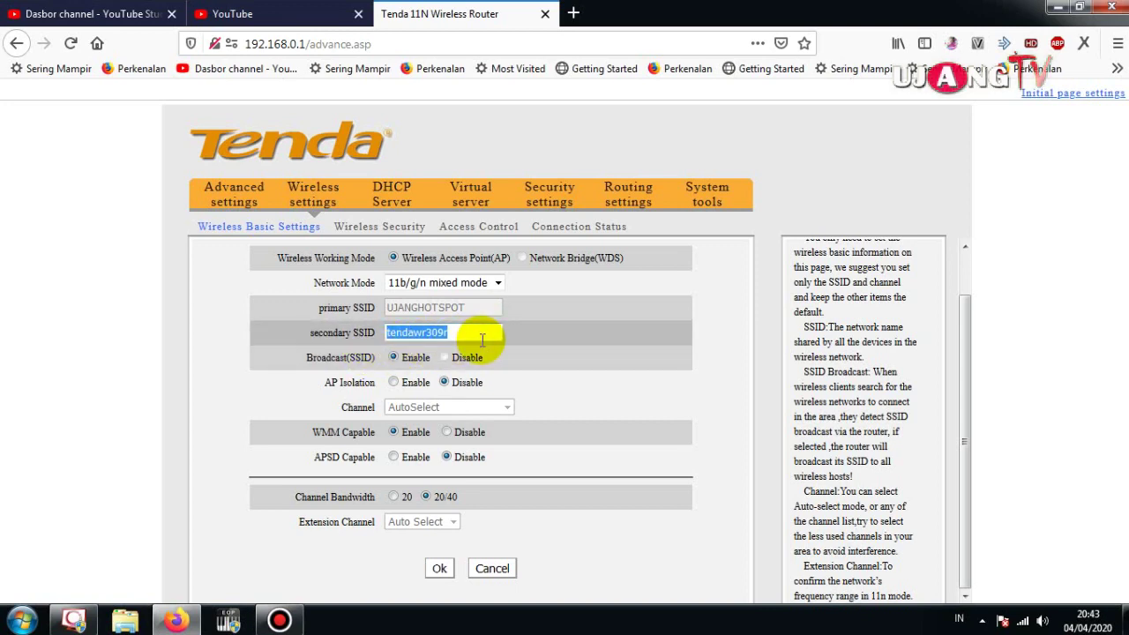
type("wifi g")
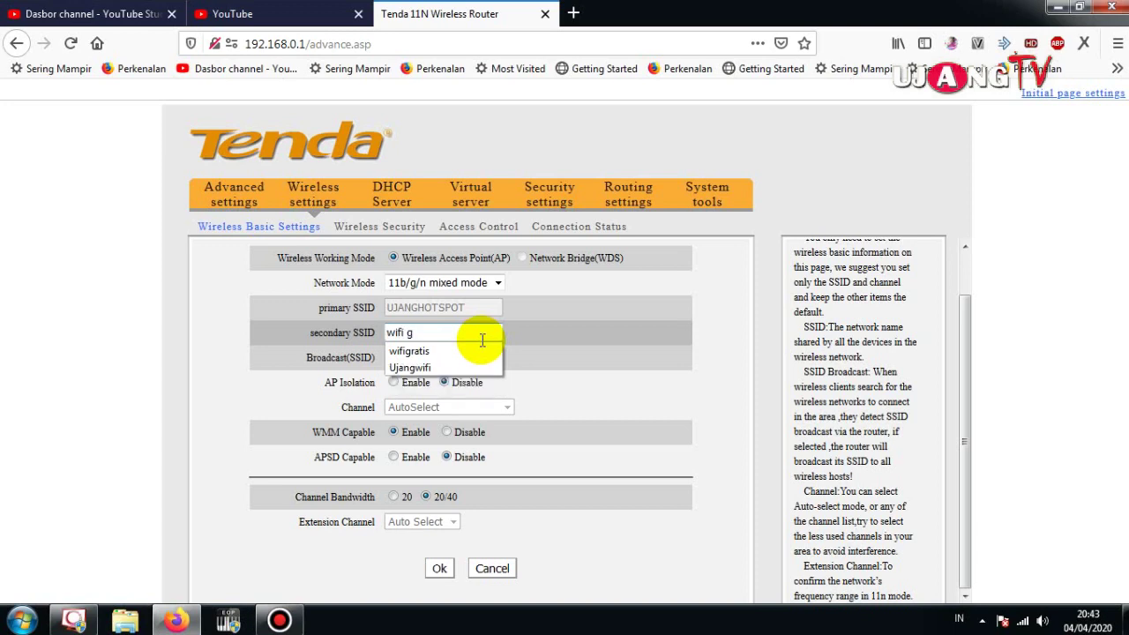
type("ratis")
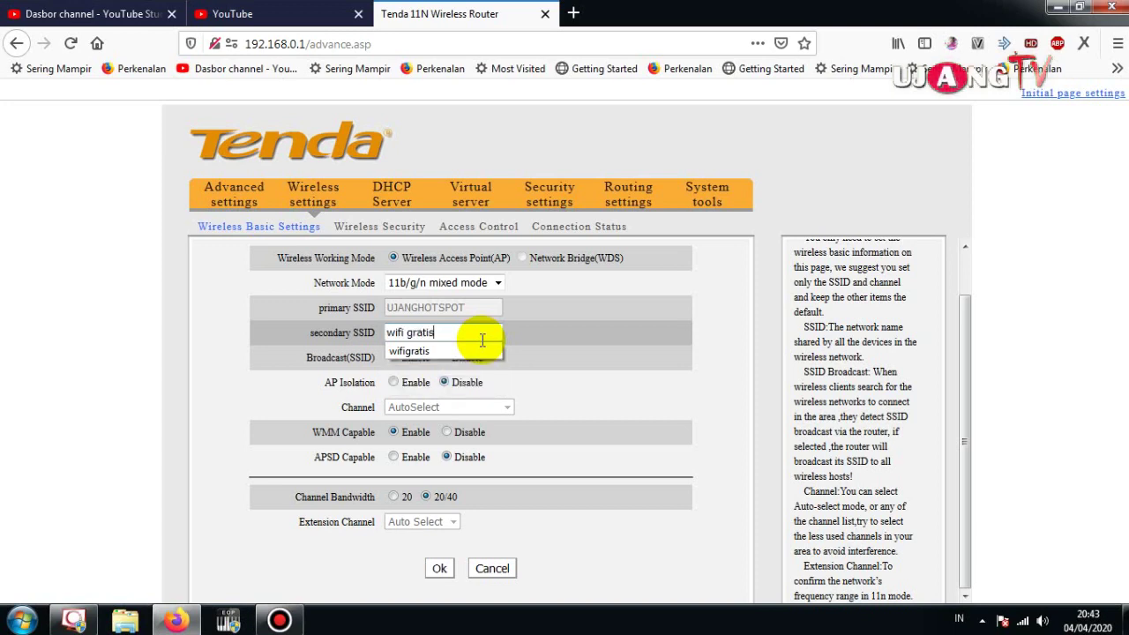
- Change the secondary SSID to "wifigratis" and save the wireless basic settings
left_click_drag(436, 334, 293, 341)
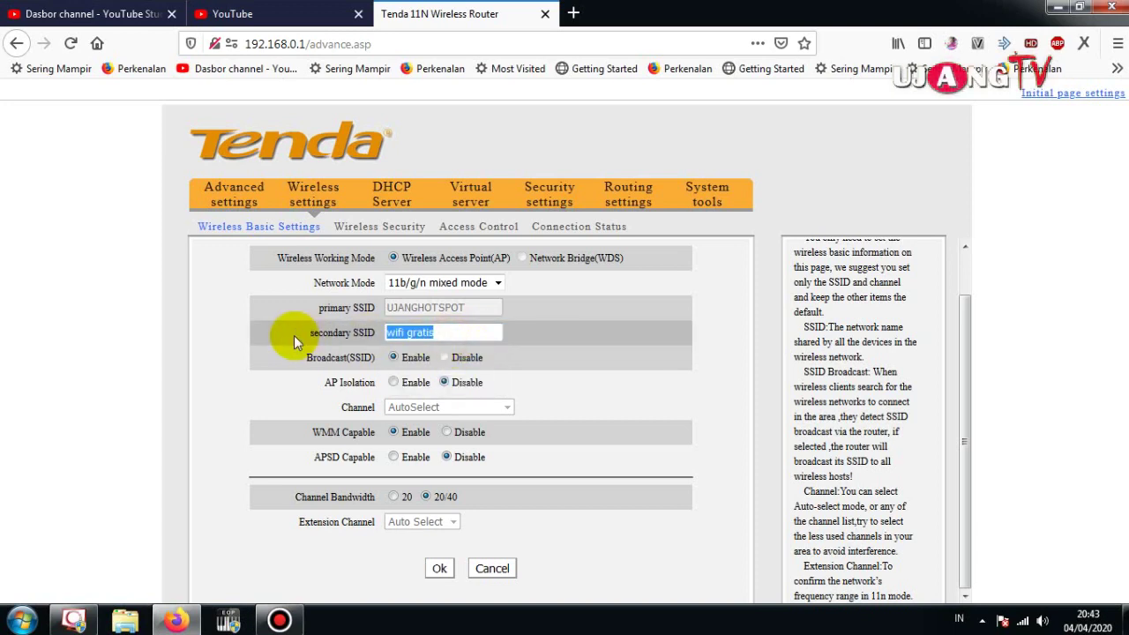
type("wifi")
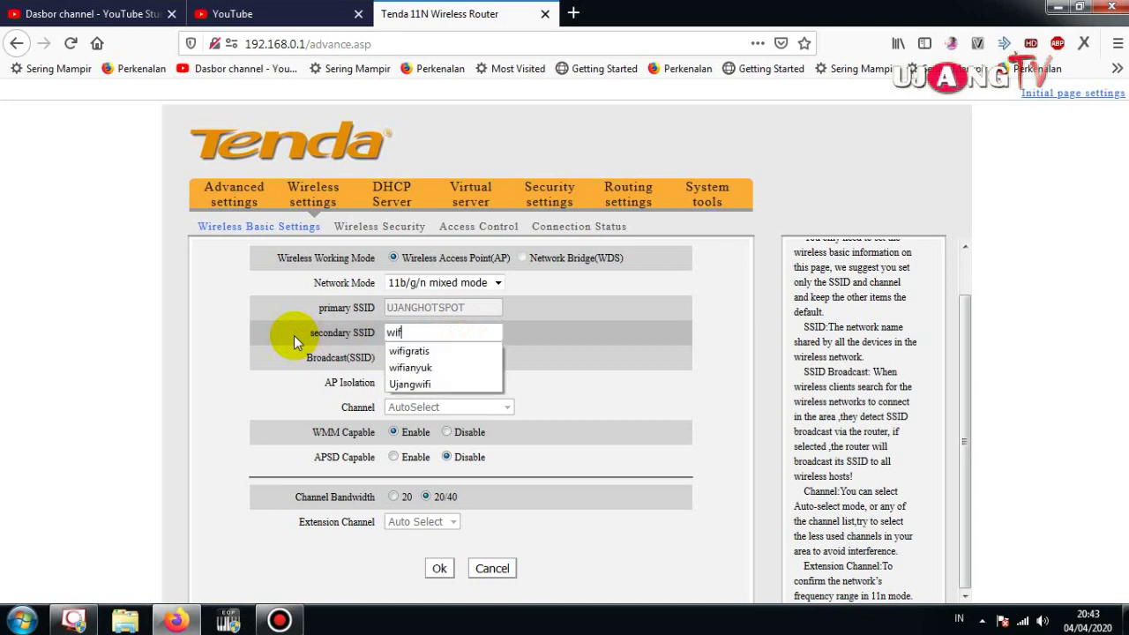
type("gr")
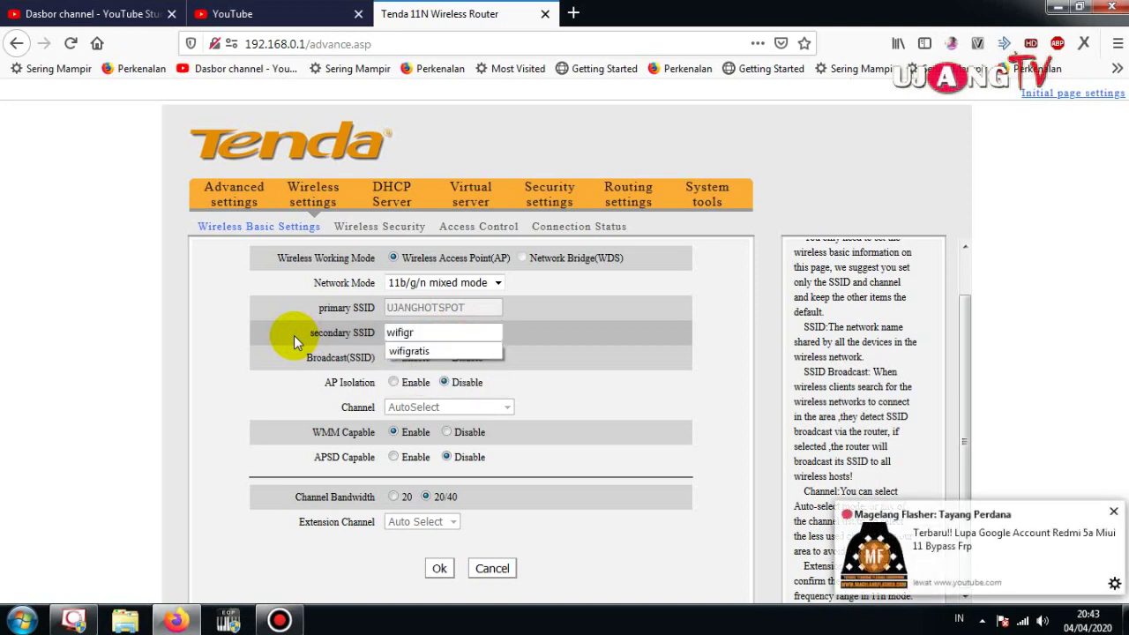
type("atis")
left_click(416, 351)
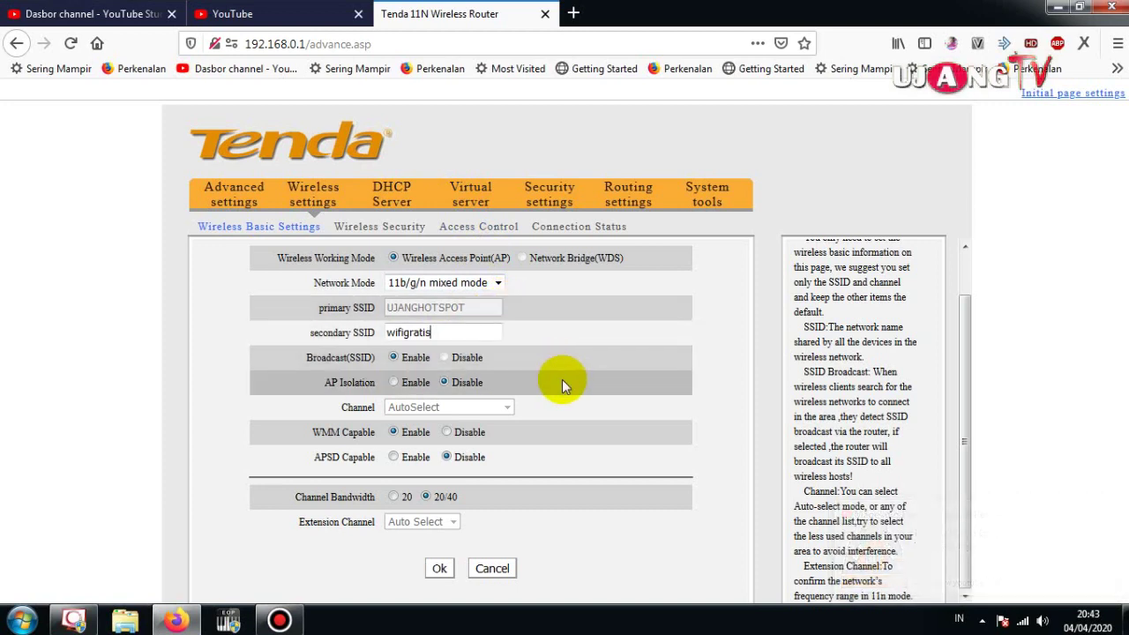
double_click(411, 333)
left_click(417, 334)
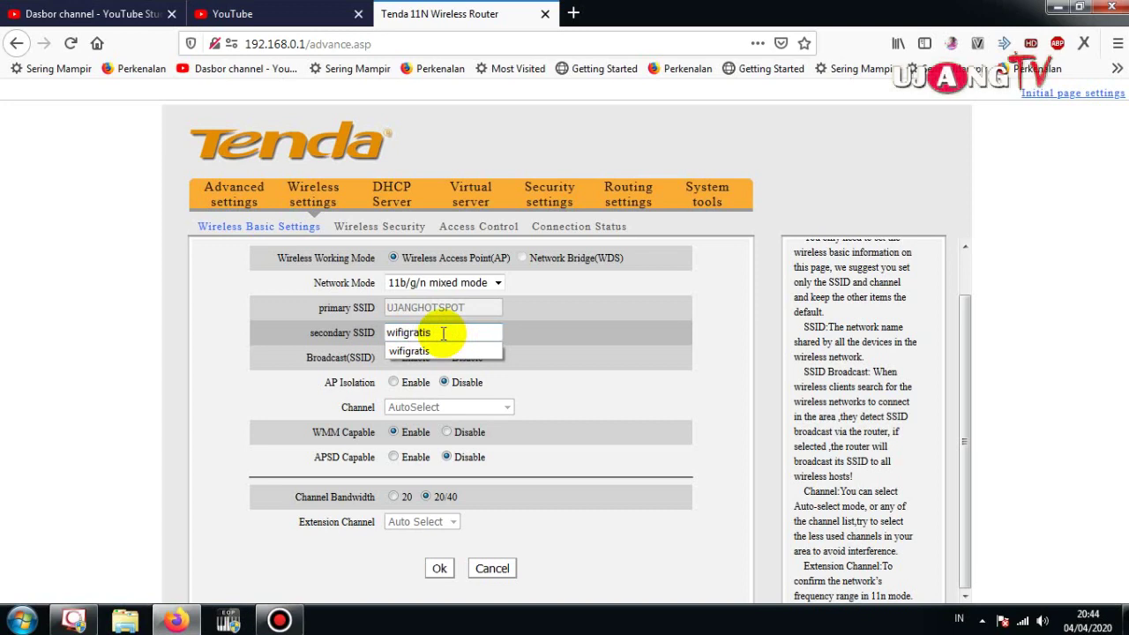
left_click(444, 333)
left_click(441, 568)
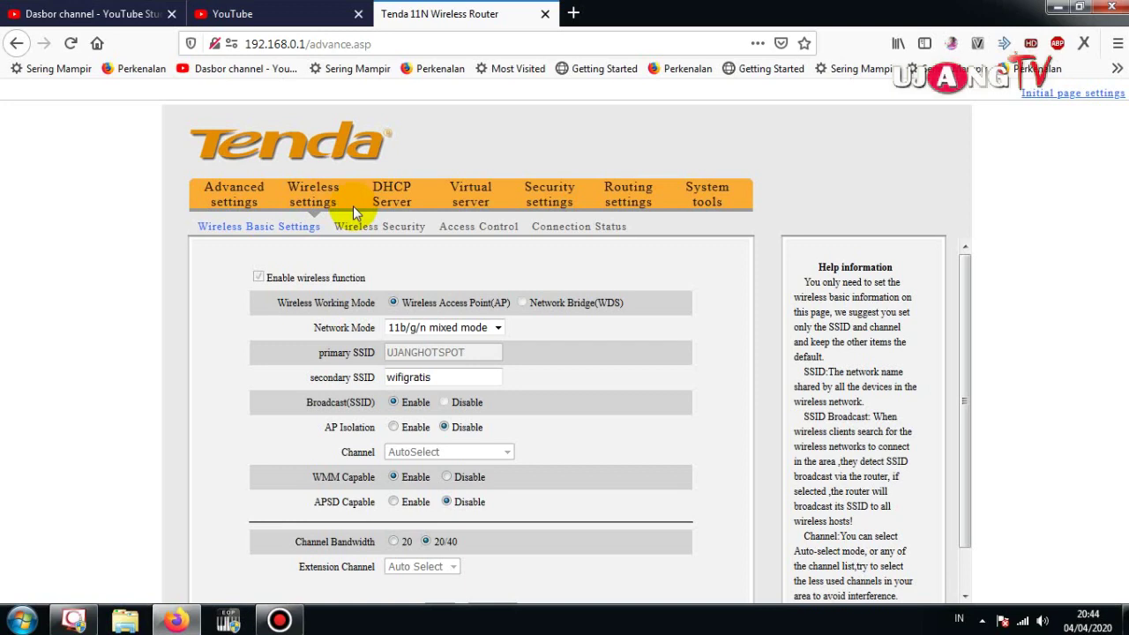
- Connect the computer to the wifigratis network and check the active connection in the Windows wireless network list
left_click(1021, 619)
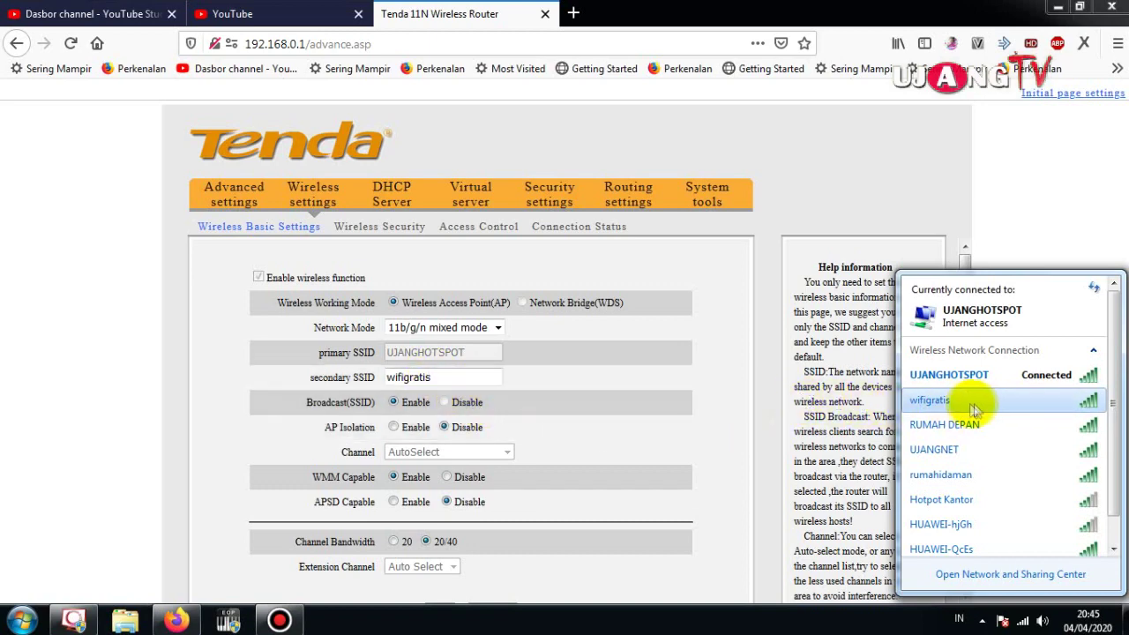
left_click(976, 404)
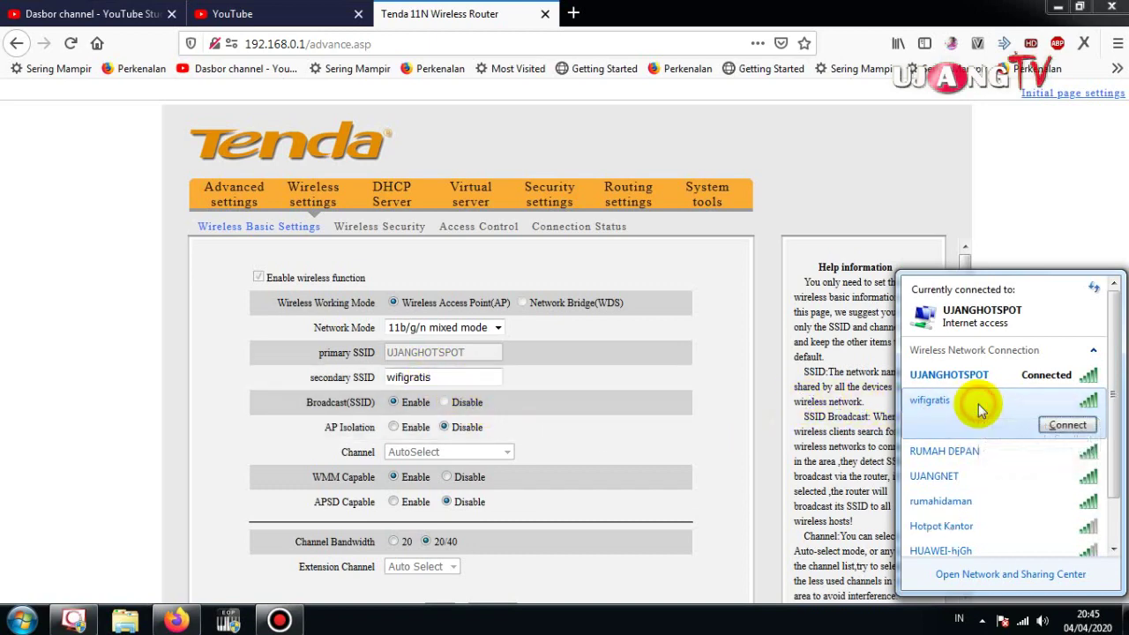
left_click(1072, 425)
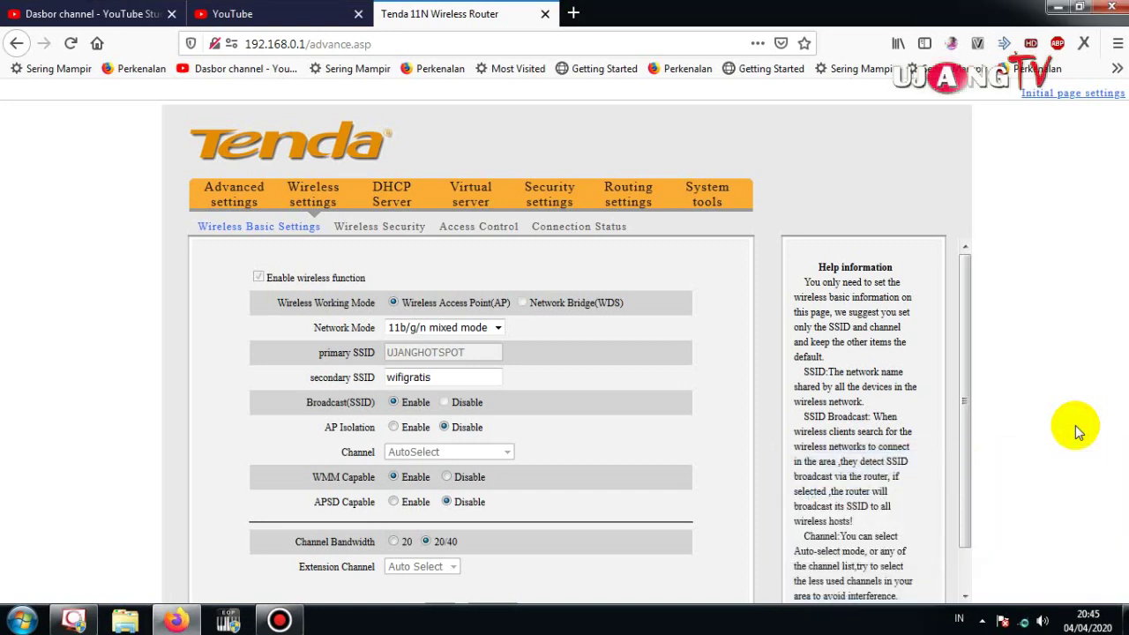
left_click(1023, 622)
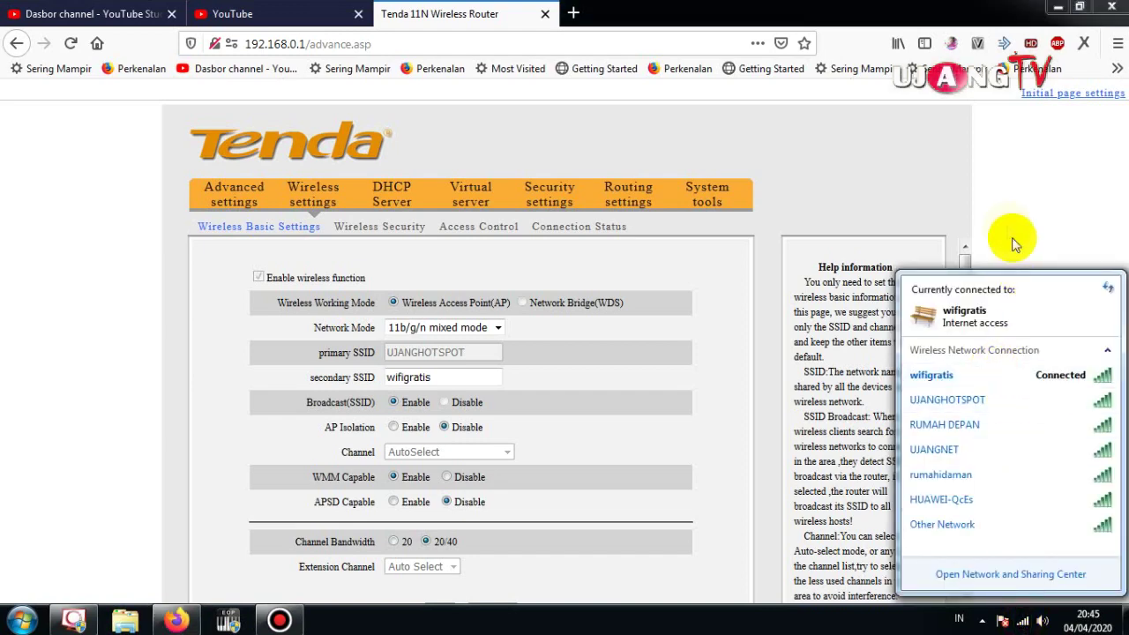
left_click(859, 199)
- Open the router's wireless security settings for the wifigratis SSID and choose Mixed WPA/WPA2 - PSK as its security mode
scroll(445, 304, "down", 1)
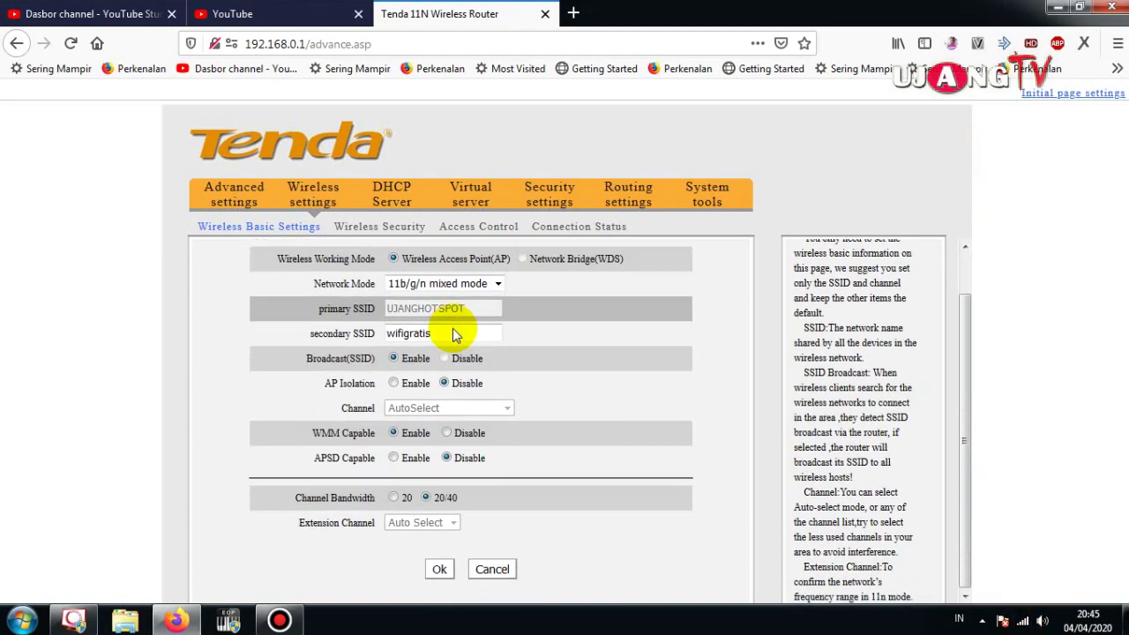
scroll(418, 280, "up", 1)
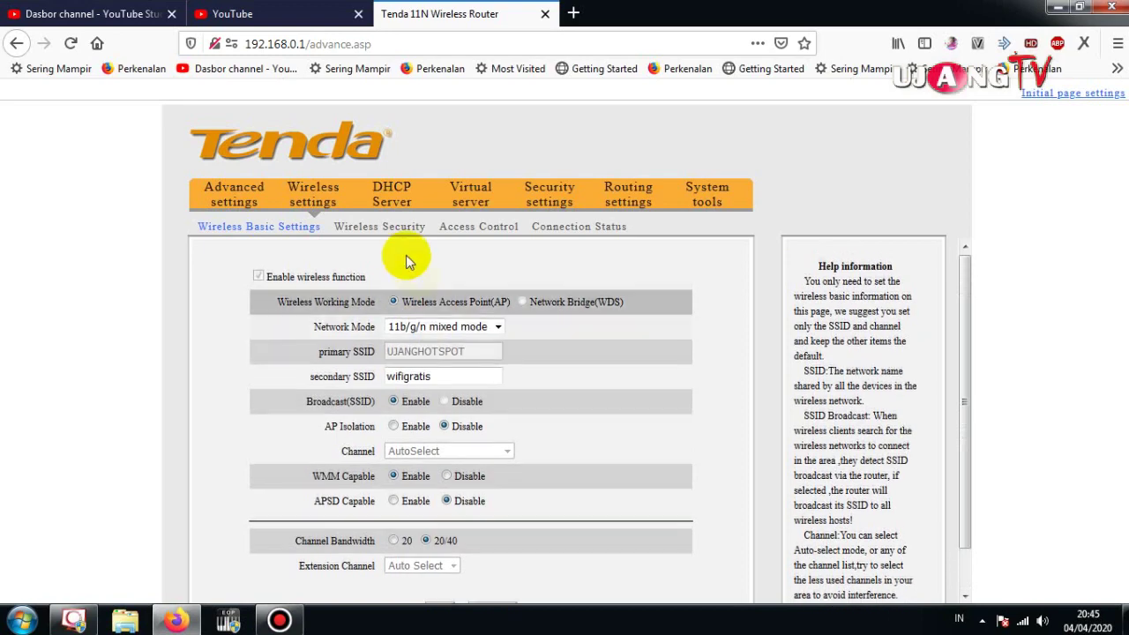
left_click(392, 230)
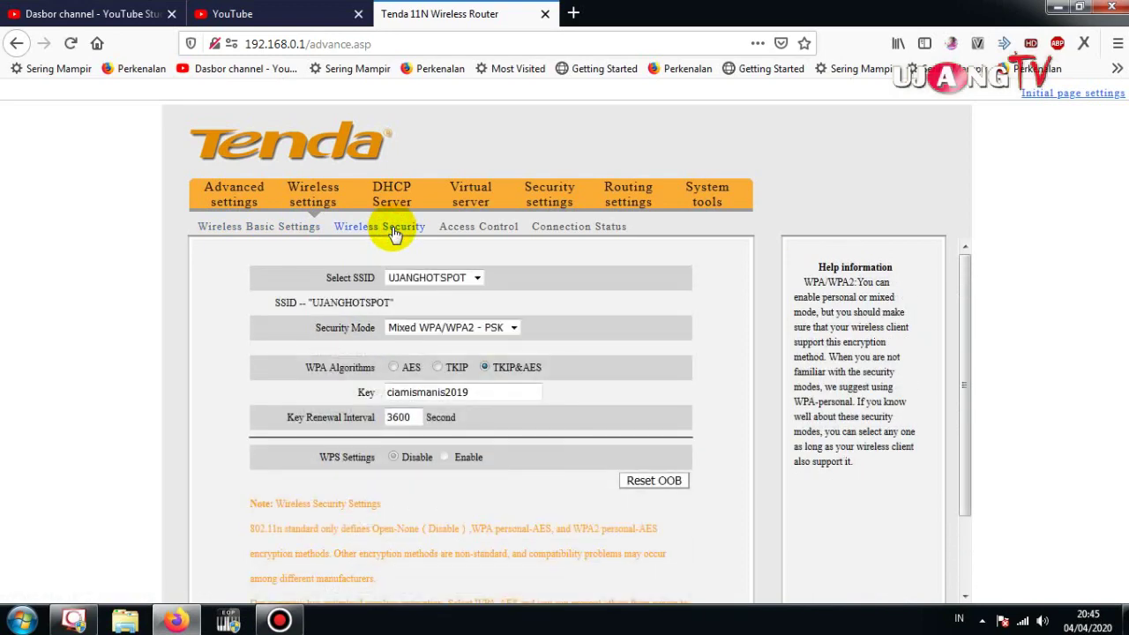
left_click(474, 279)
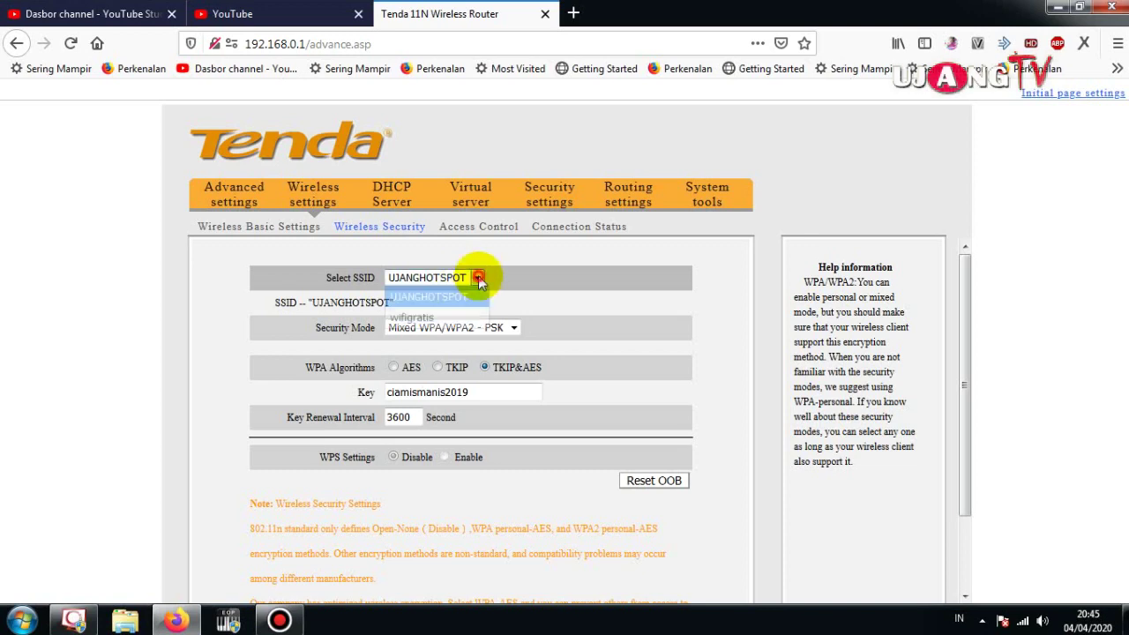
left_click(439, 320)
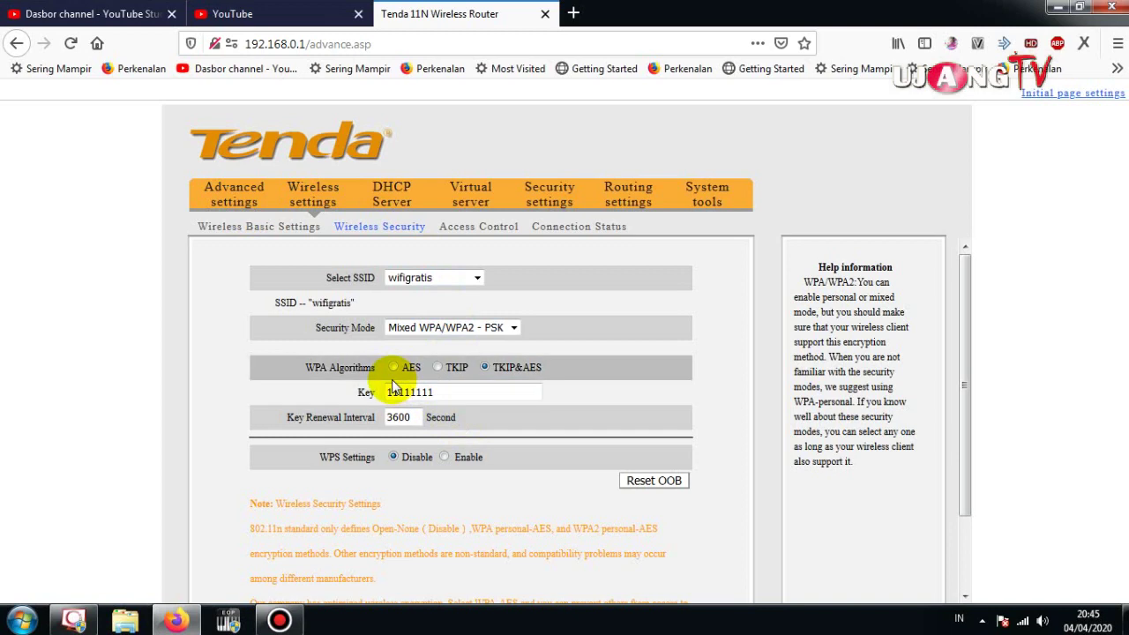
left_click(515, 328)
left_click(468, 451)
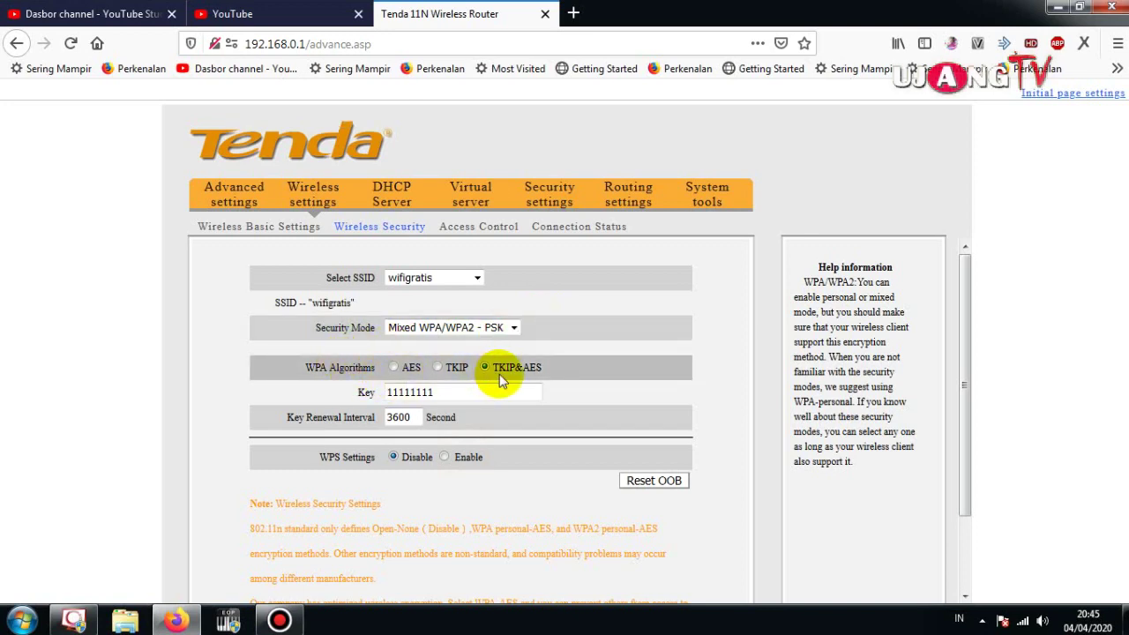
- Enter a new security key for wifigratis, leave WPS disabled and apply the wireless security settings
double_click(477, 391)
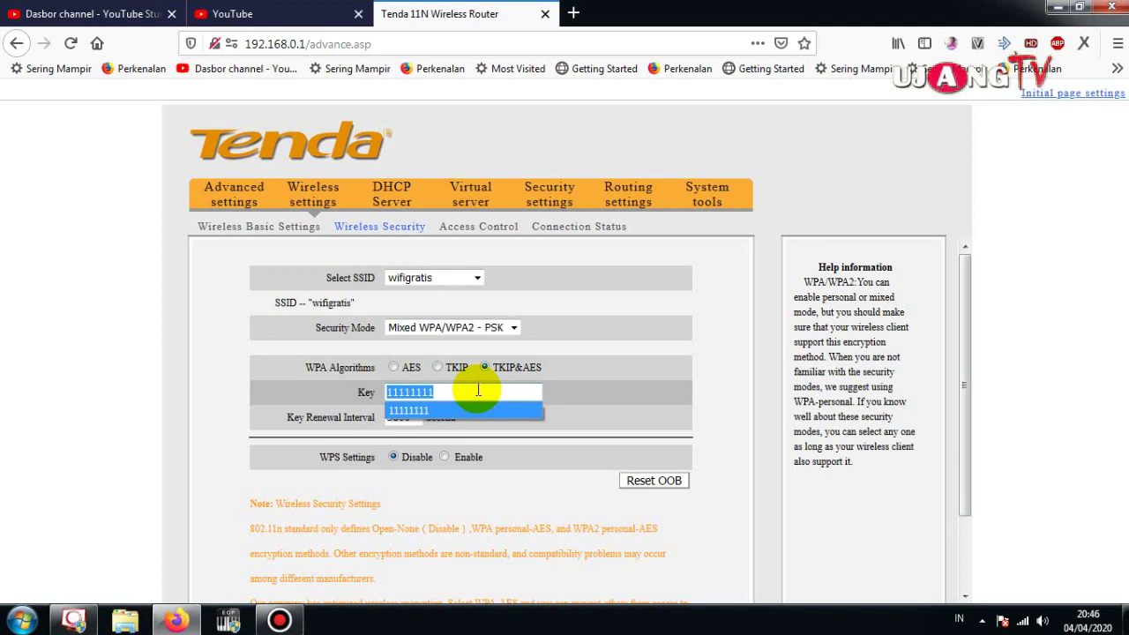
type("22222222")
left_click(466, 410)
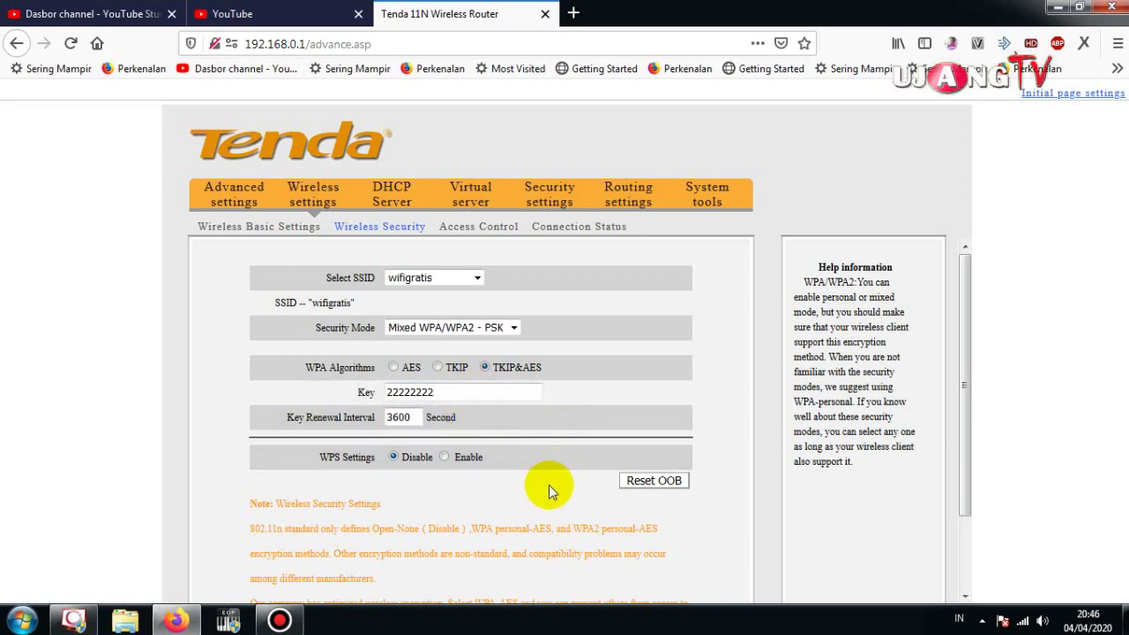
scroll(515, 459, "down", 2)
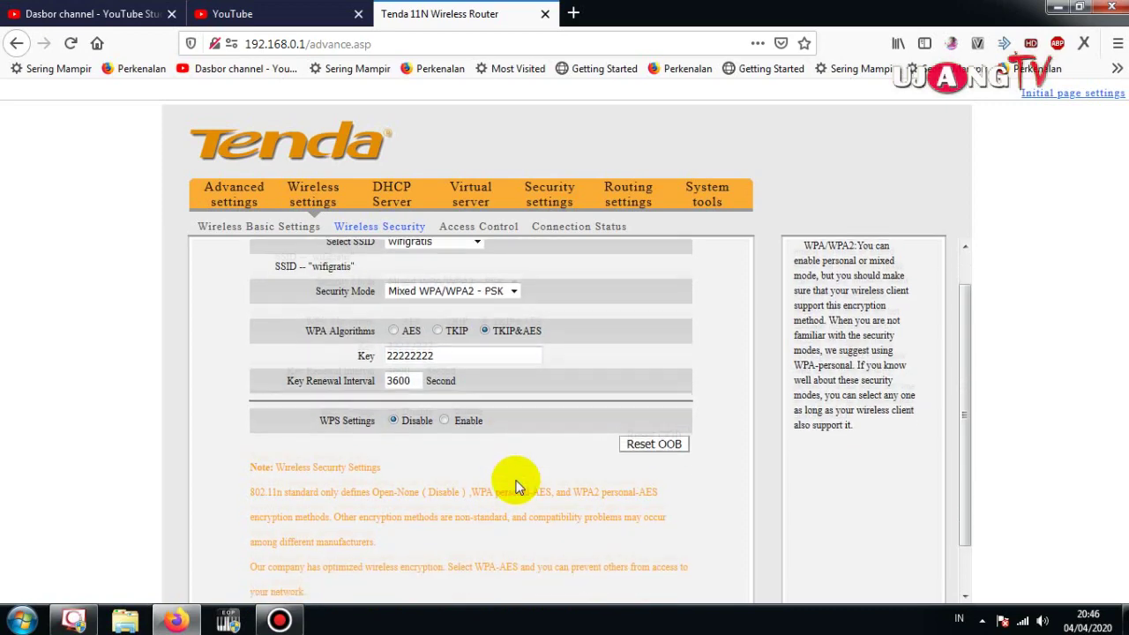
left_click(447, 373)
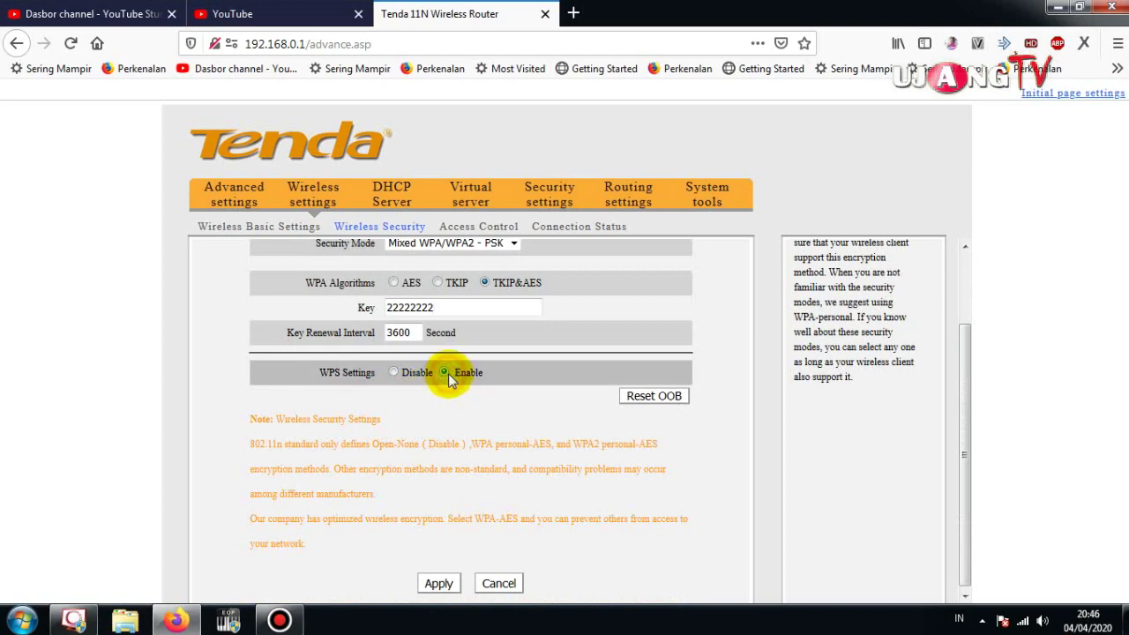
left_click(394, 373)
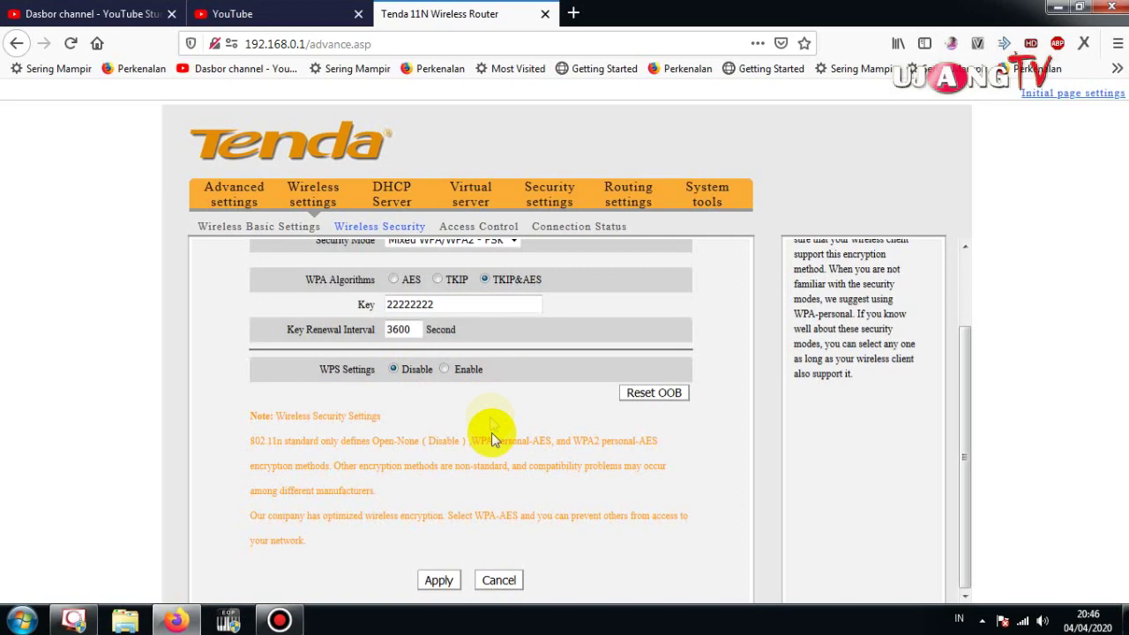
left_click(438, 582)
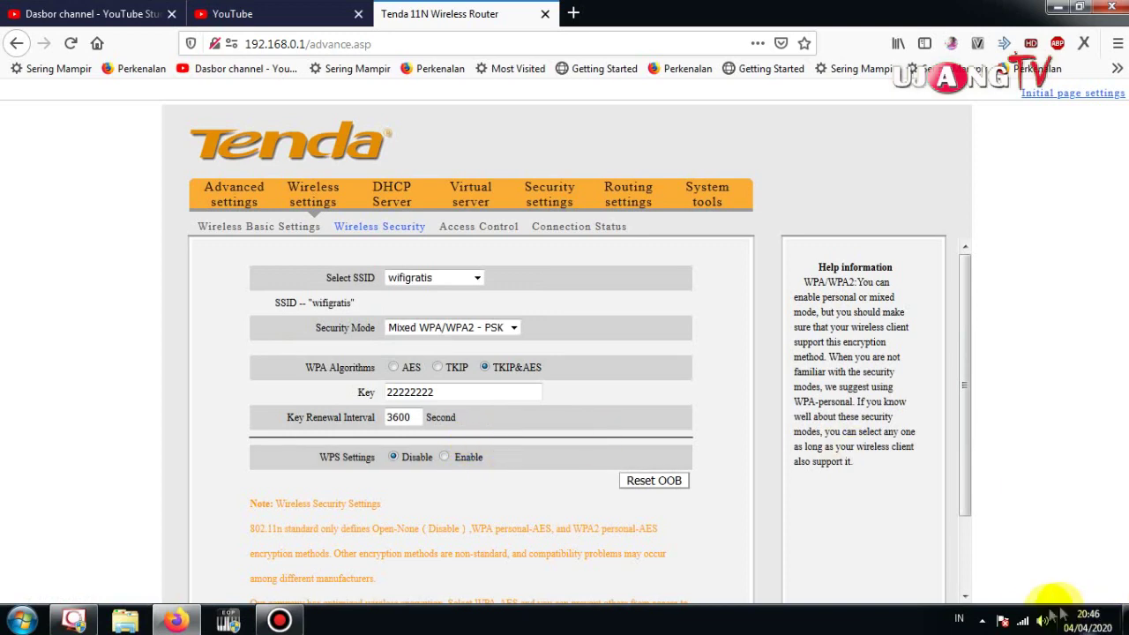
- Try to connect the computer to wifigratis using its saved Windows network profile
left_click(1022, 620)
mouse_move(970, 381)
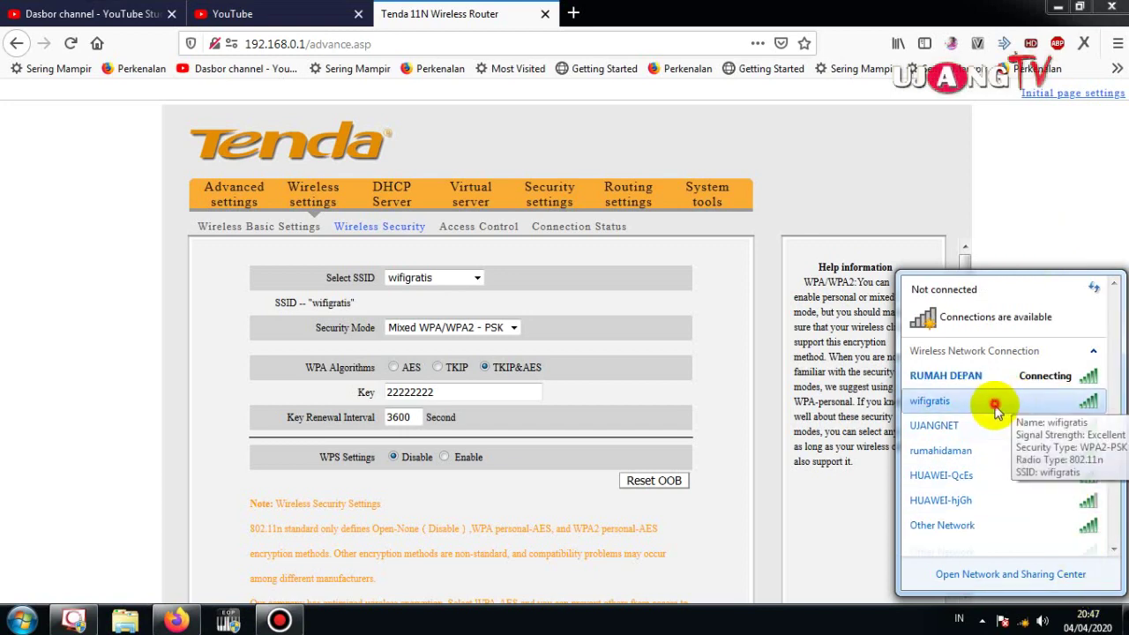
left_click(994, 403)
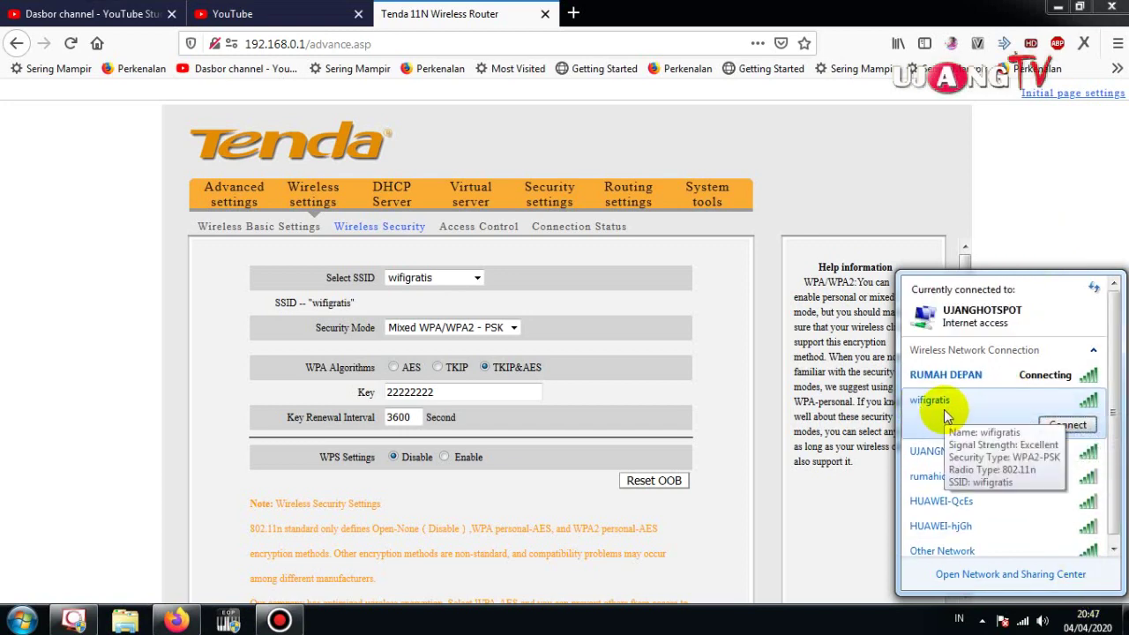
left_click(1072, 424)
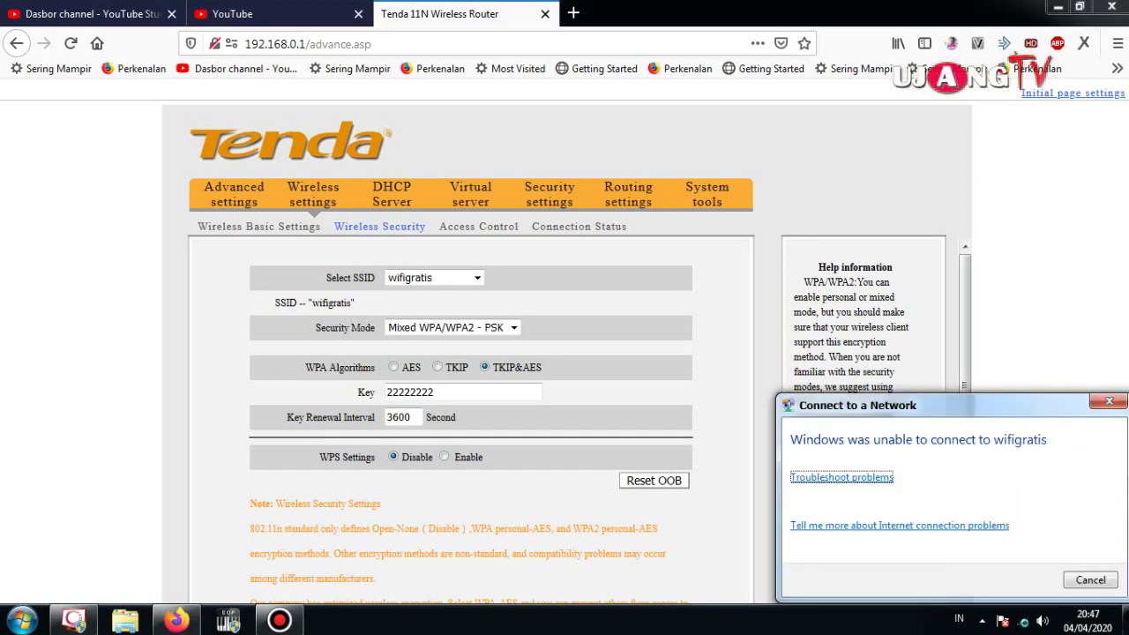
left_click(1113, 406)
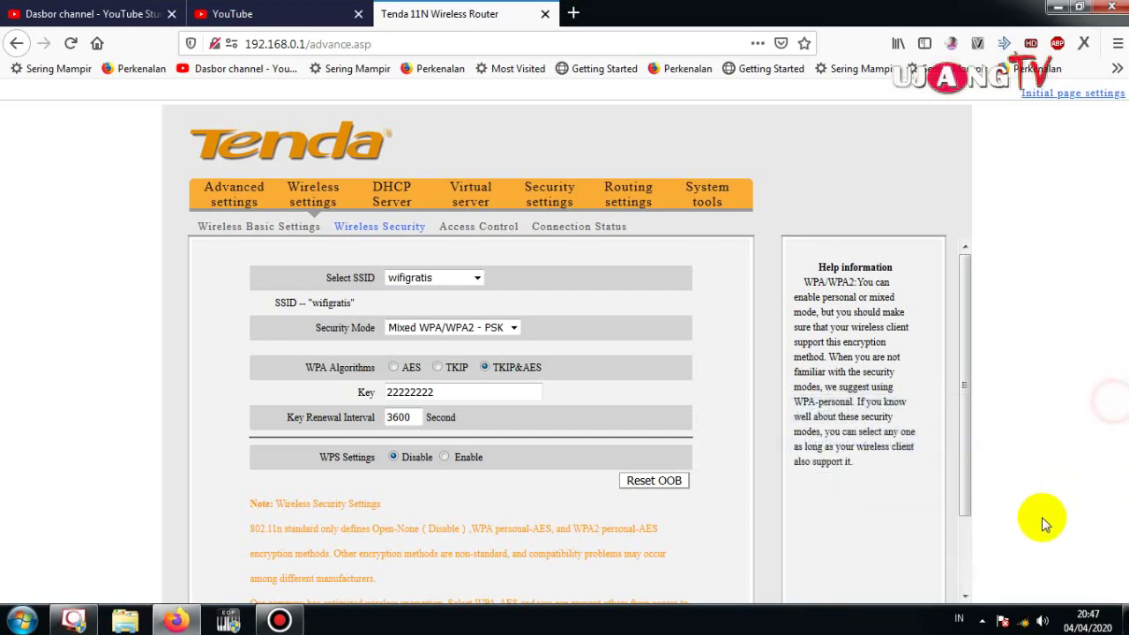
- Remove the saved wifigratis profile from the wireless networks managed by Windows and close the network settings window
right_click(1023, 621)
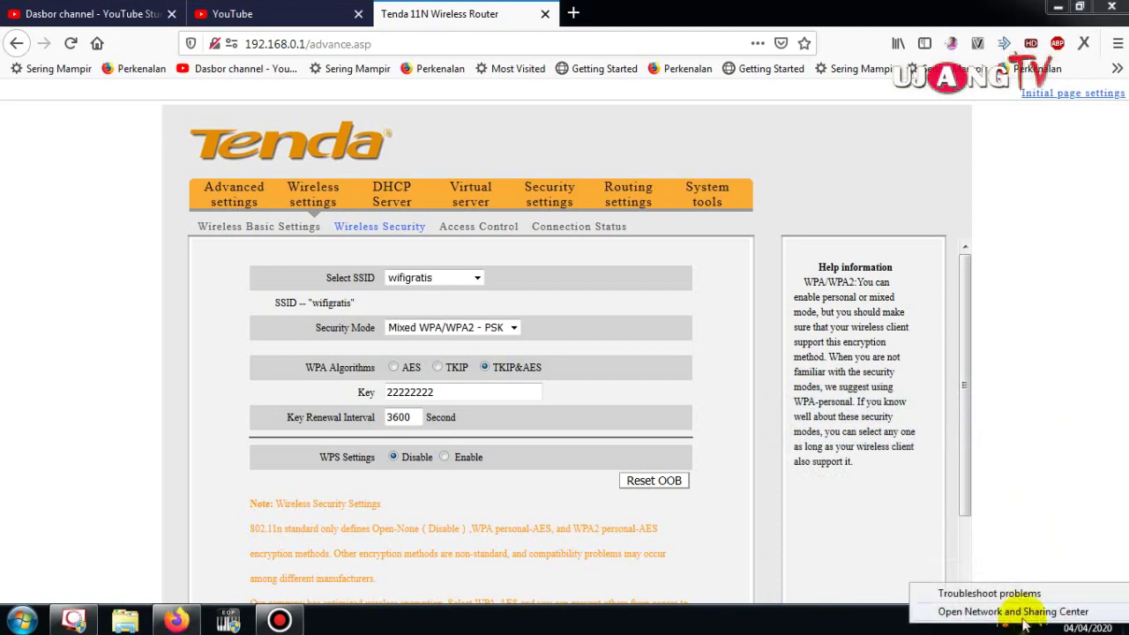
left_click(1022, 616)
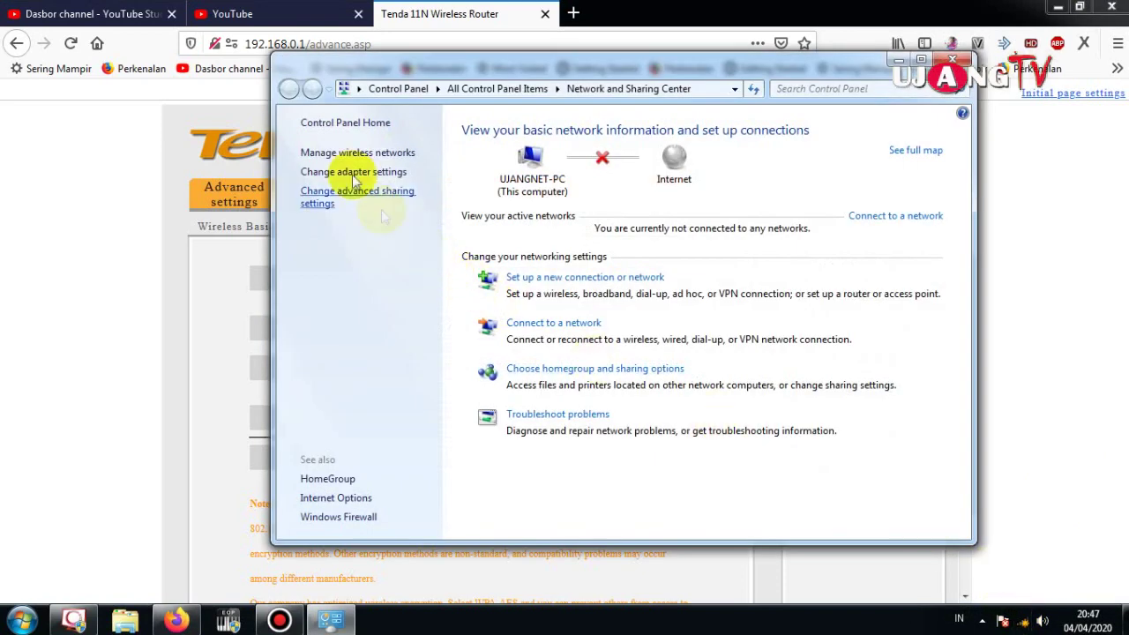
left_click(340, 155)
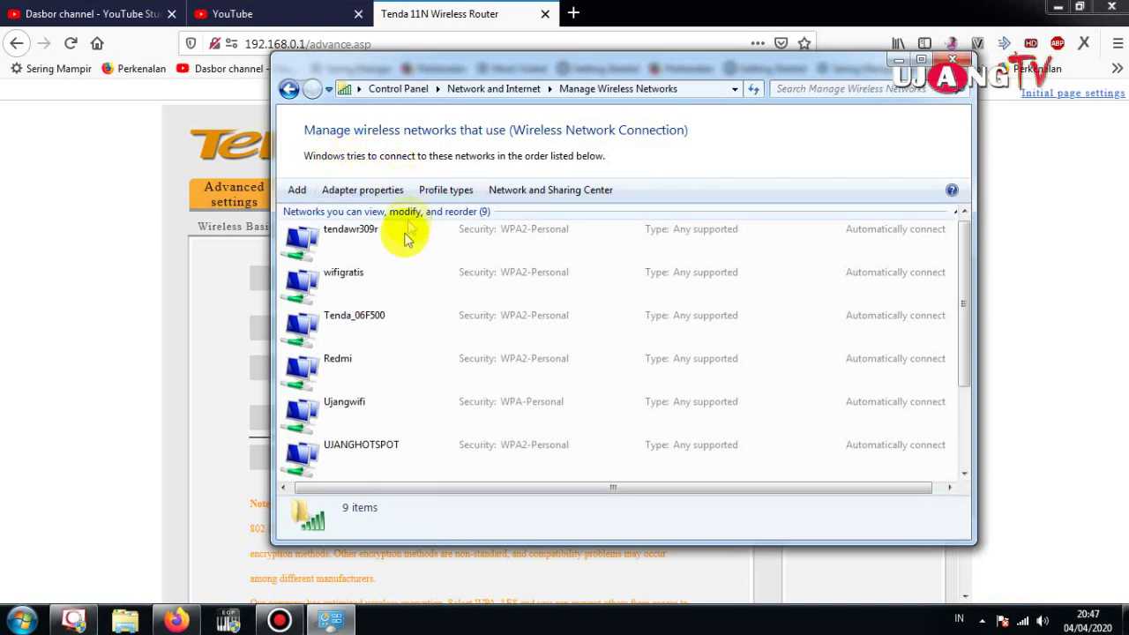
left_click(353, 284)
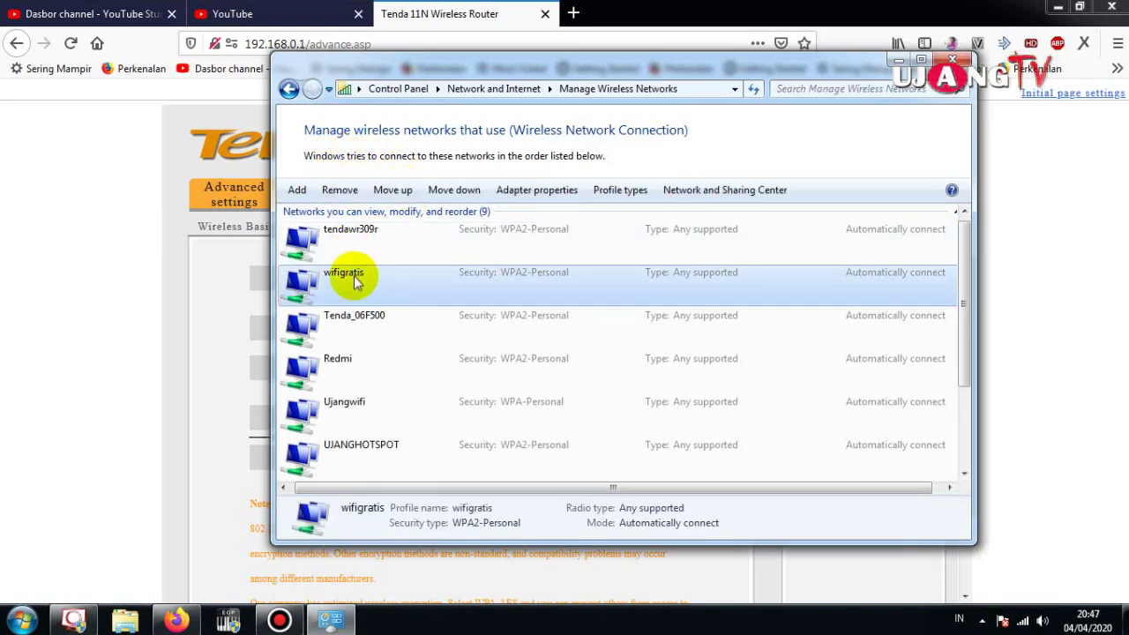
left_click(339, 190)
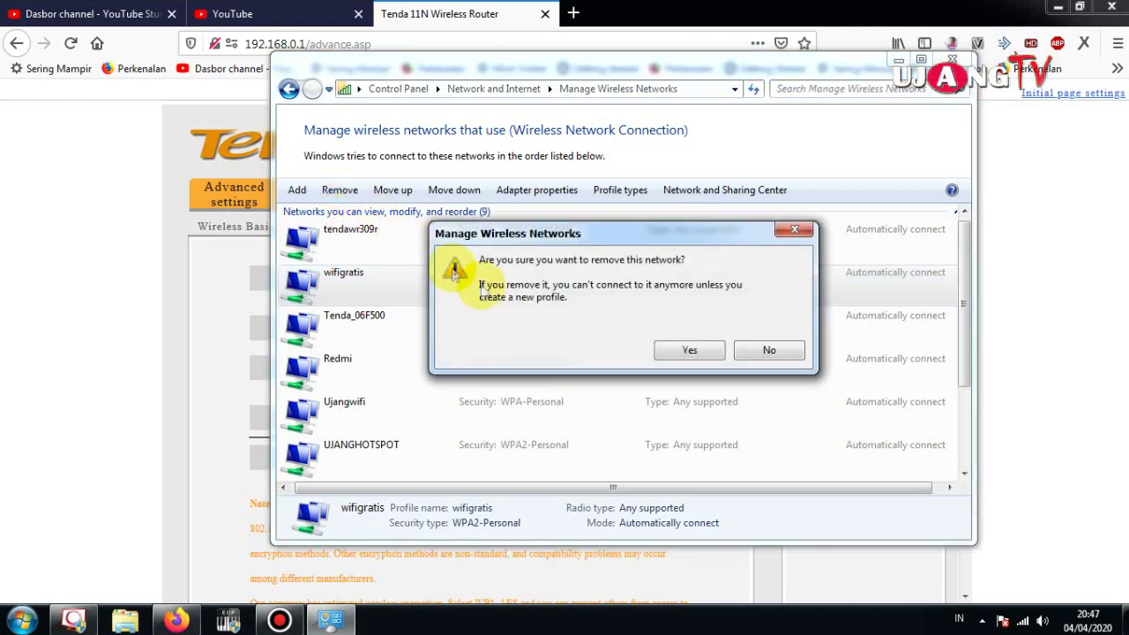
left_click(687, 351)
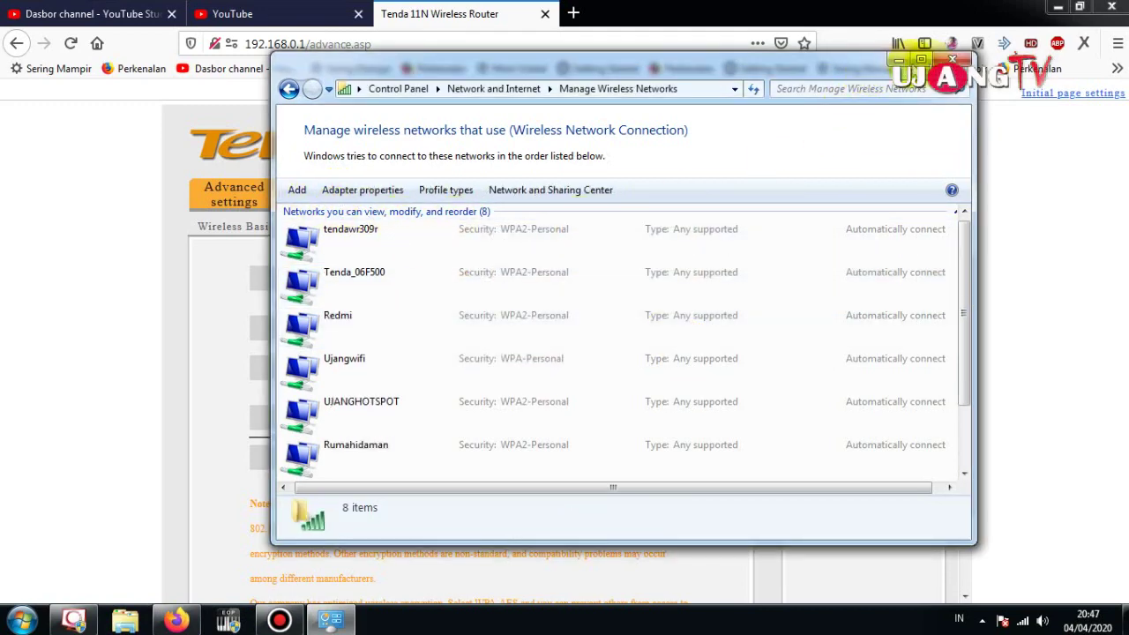
left_click(954, 60)
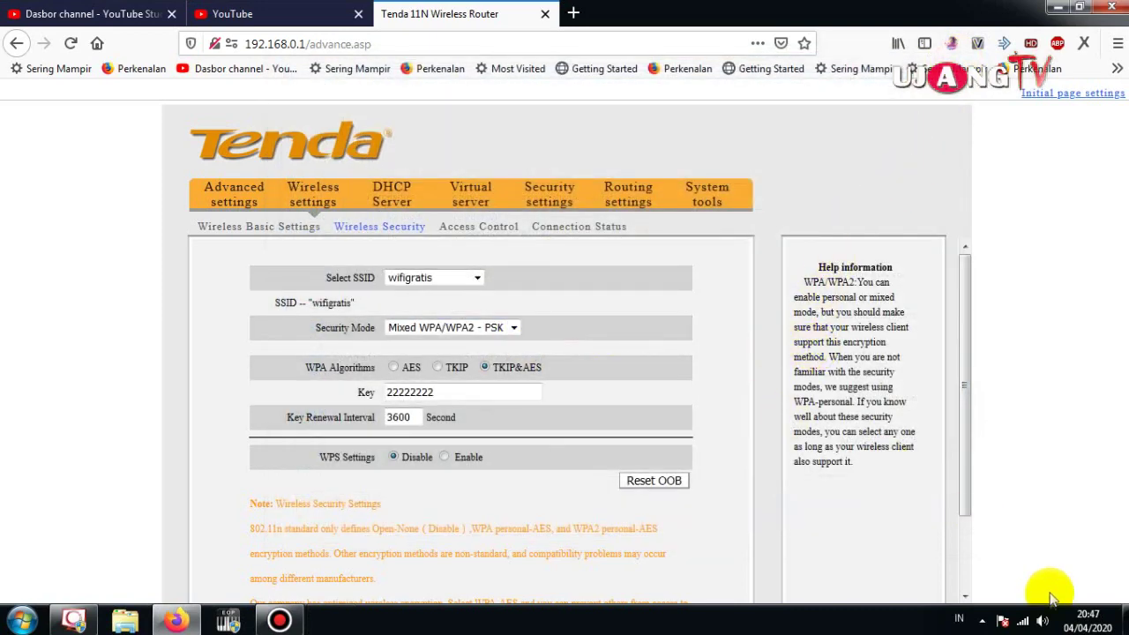
- Connect the computer to the wifigratis wireless network by entering its new security key, and check the connection in the network list
left_click(1023, 619)
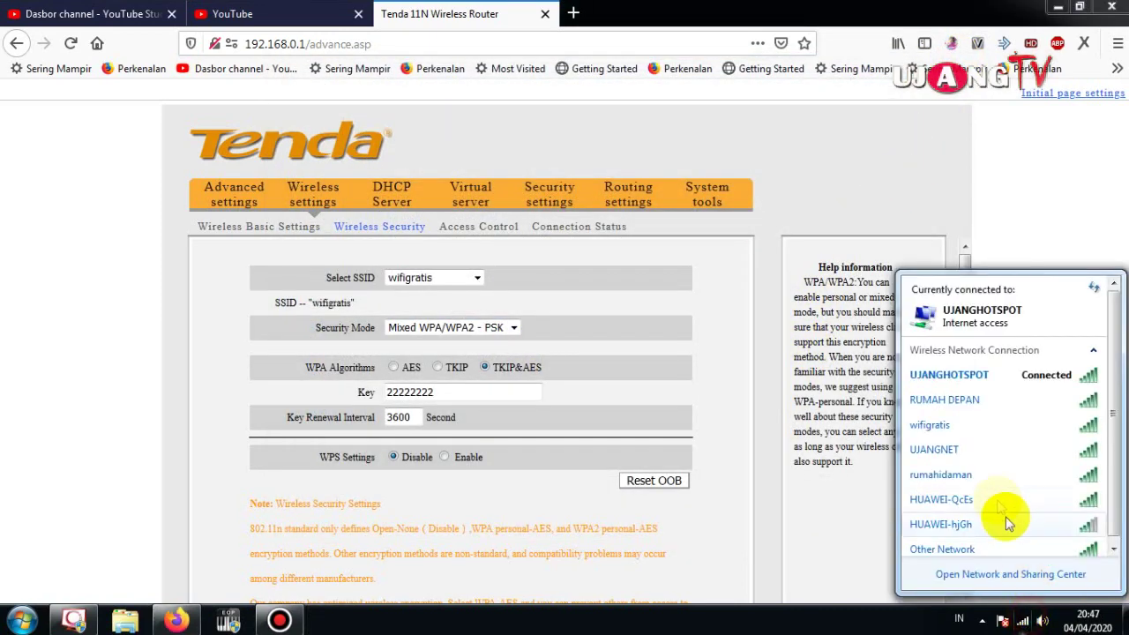
left_click(973, 427)
left_click(1067, 448)
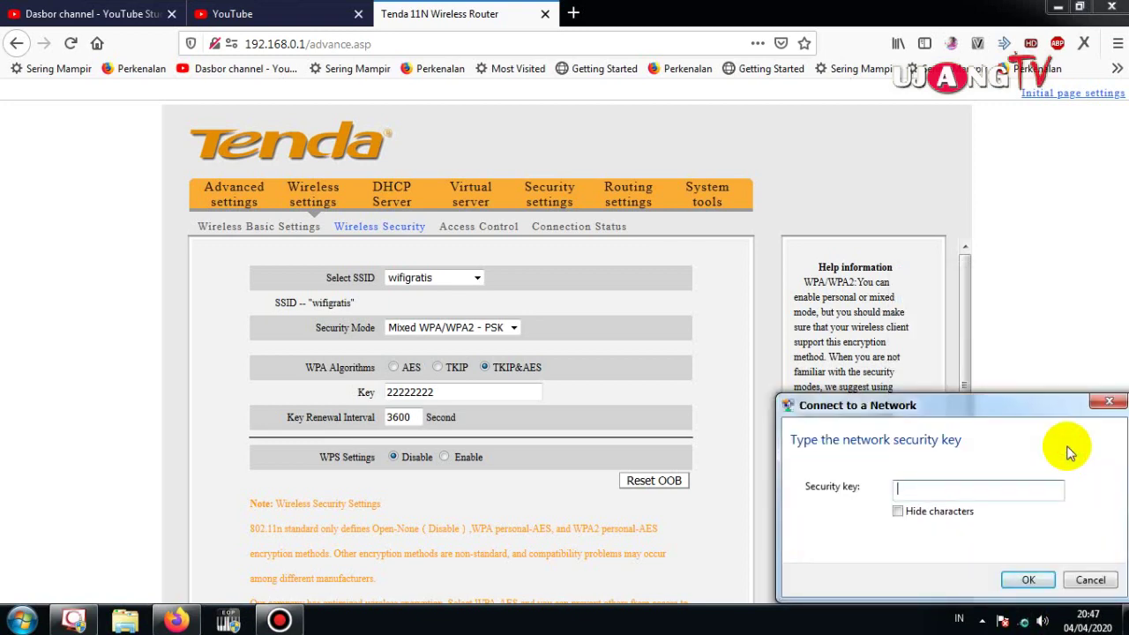
double_click(410, 392)
left_click(921, 491)
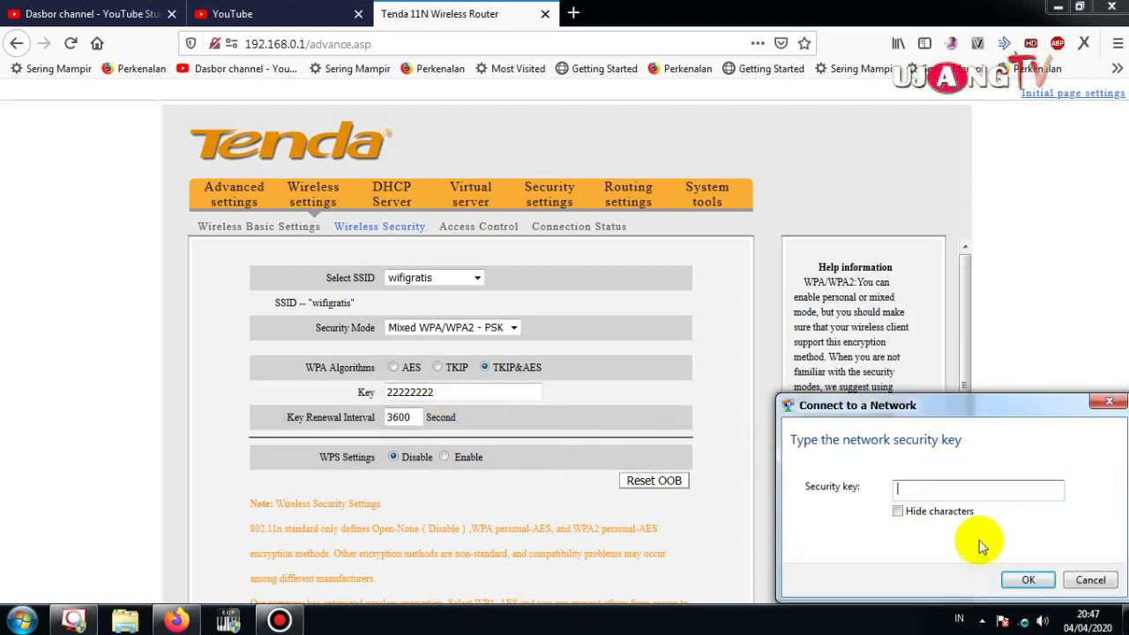
type("22222222")
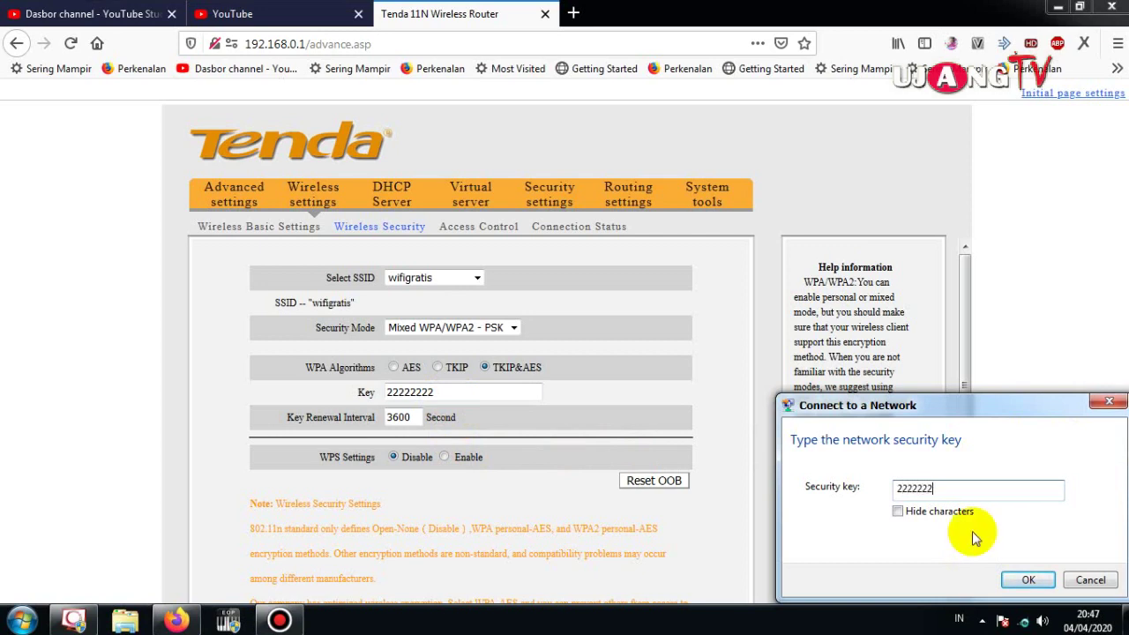
left_click(1027, 579)
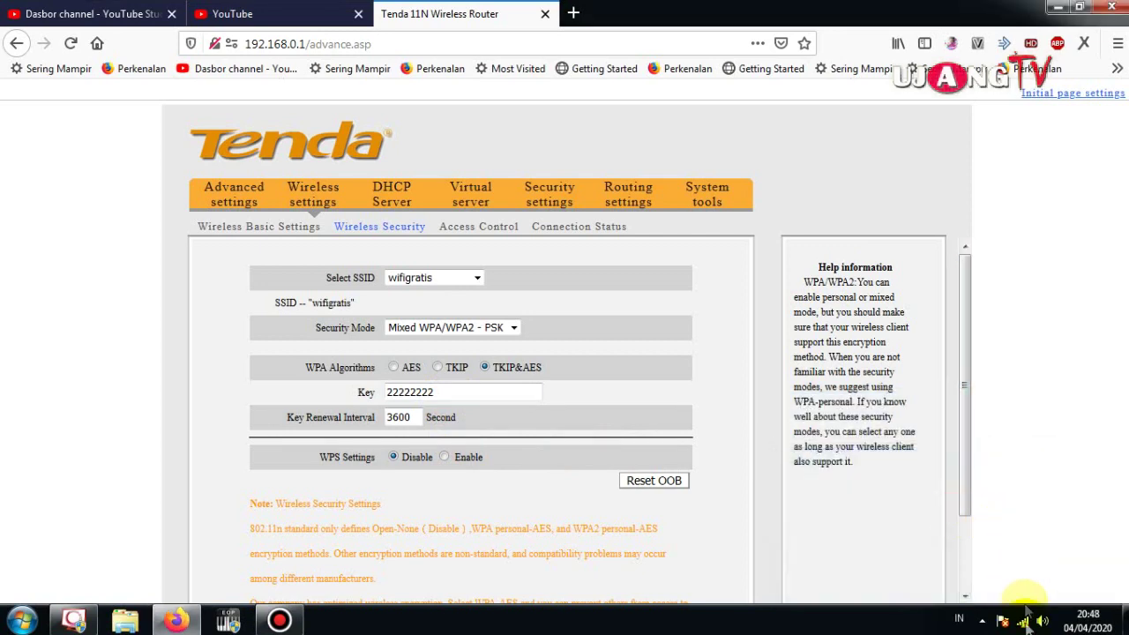
left_click(1022, 621)
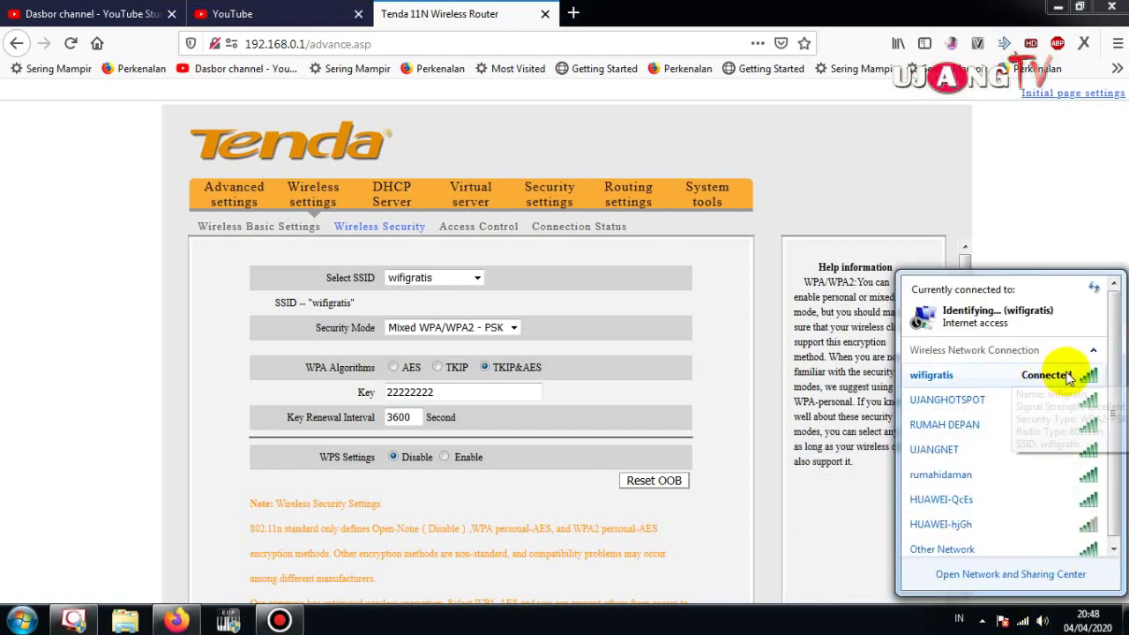
left_click(1046, 193)
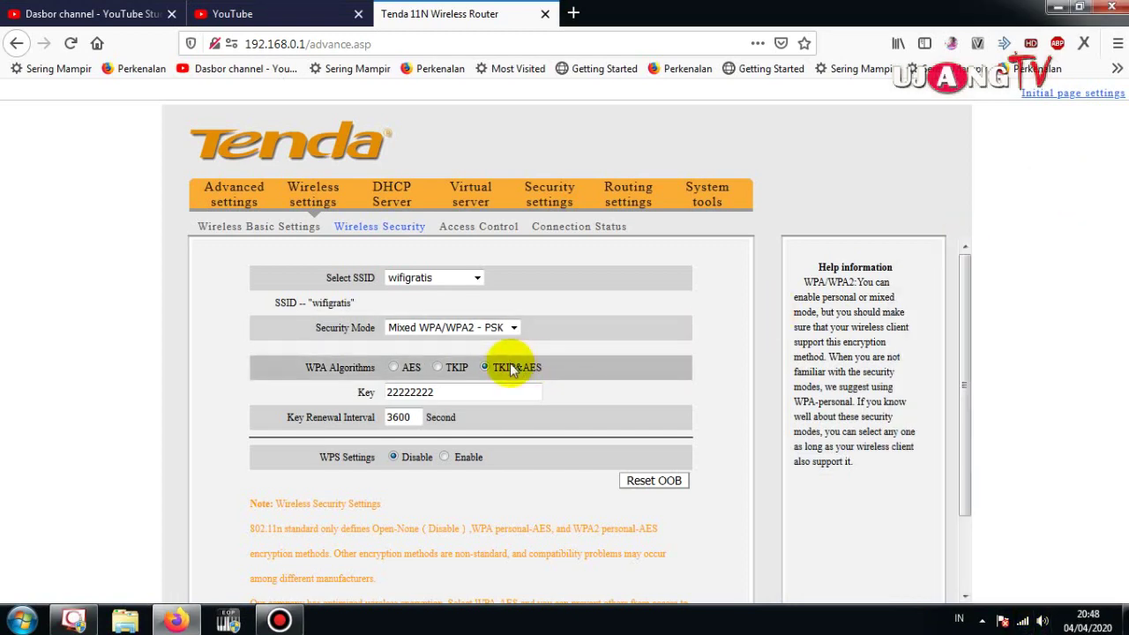
- Review the secondary SSID in the wireless basic settings and the wireless security settings for wifigratis
left_click(273, 227)
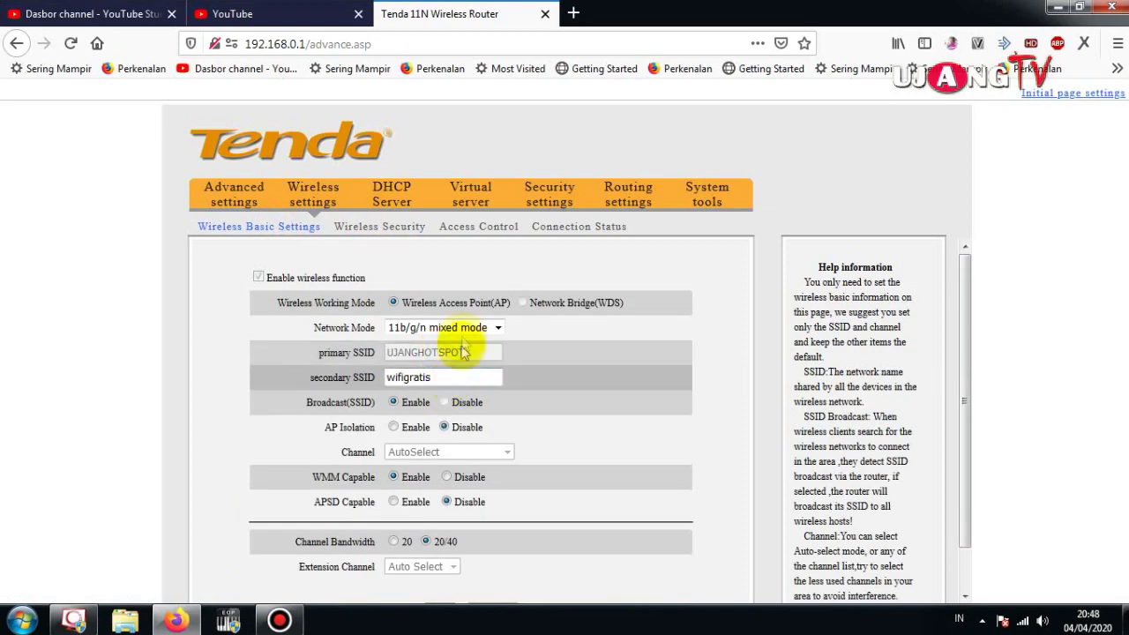
left_click_drag(462, 377, 379, 381)
left_click(379, 231)
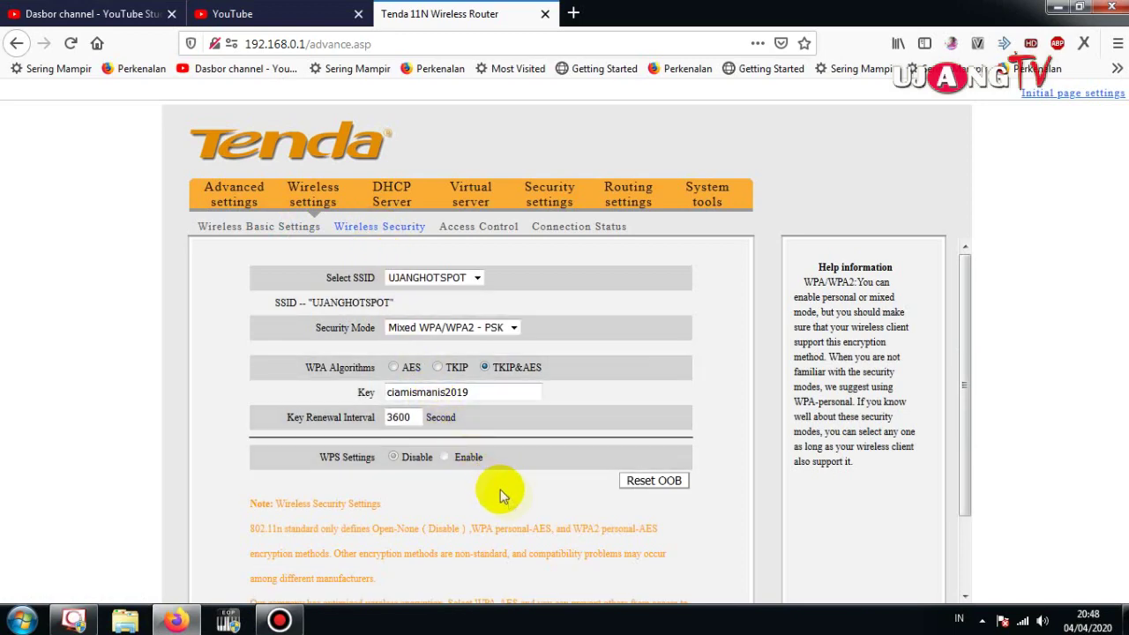
left_click(453, 277)
left_click(448, 310)
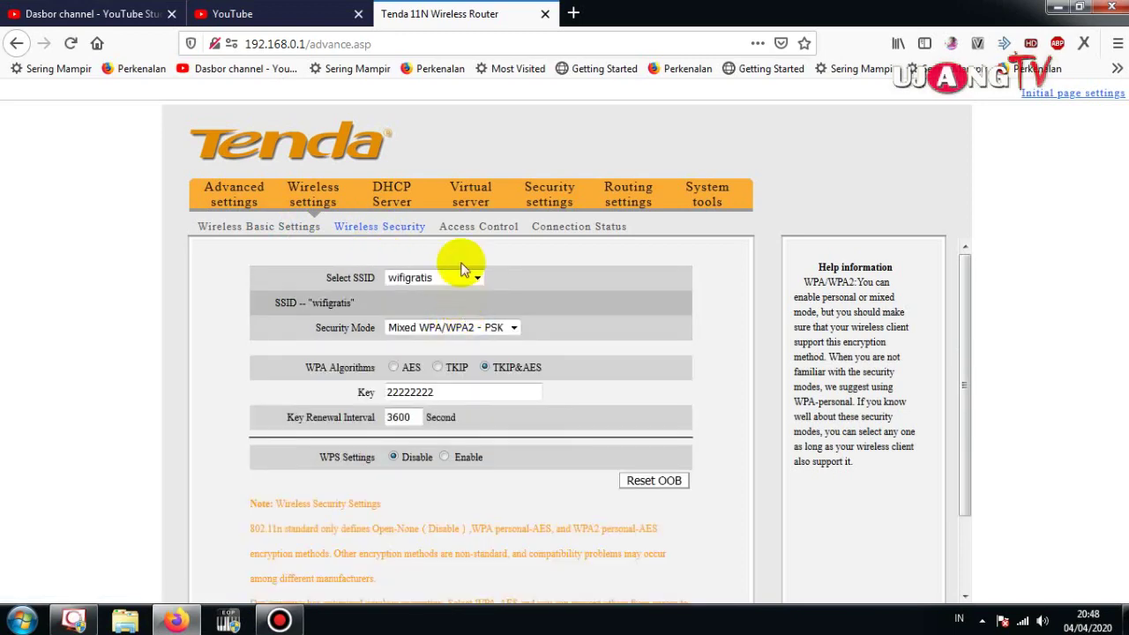
- Examine the wireless access control page and the list of hosts connected to wifigratis
left_click(503, 227)
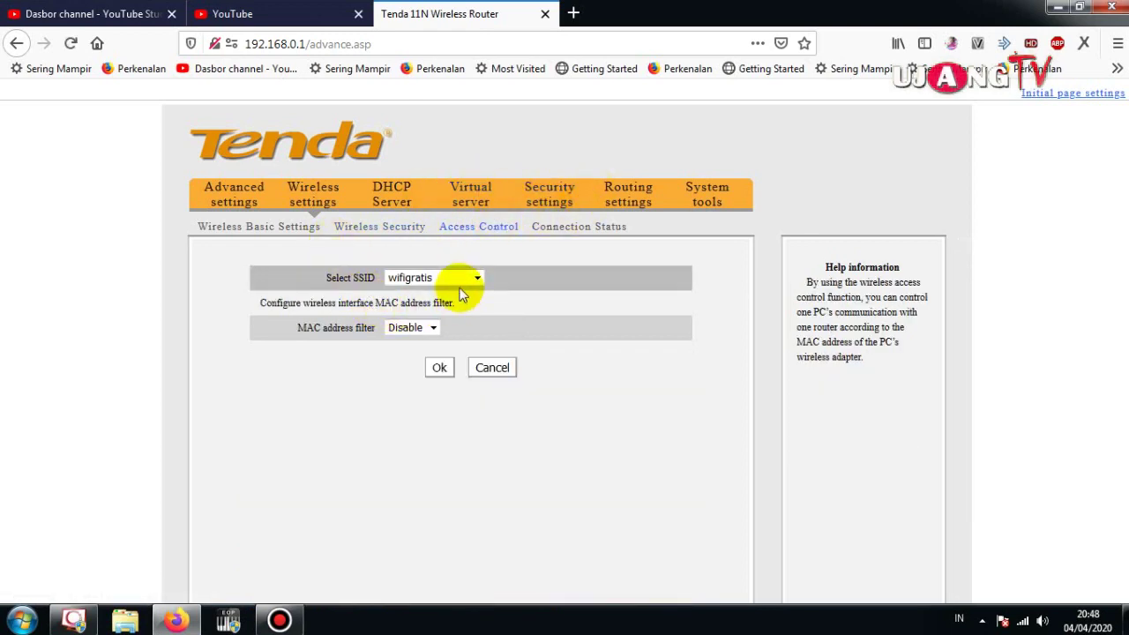
left_click(568, 228)
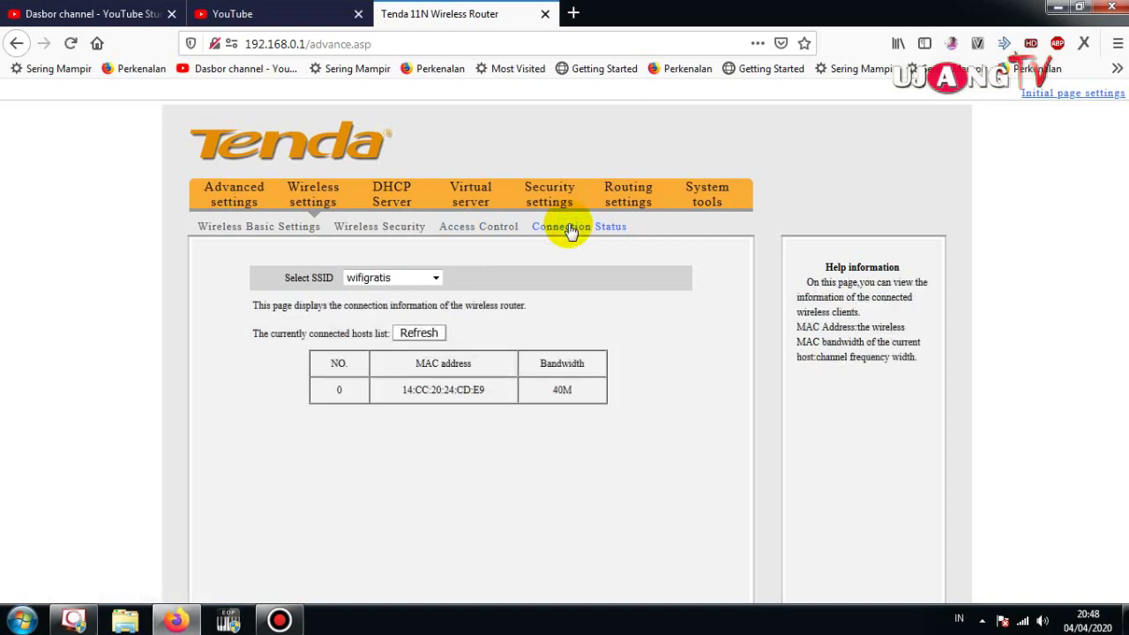
left_click(432, 278)
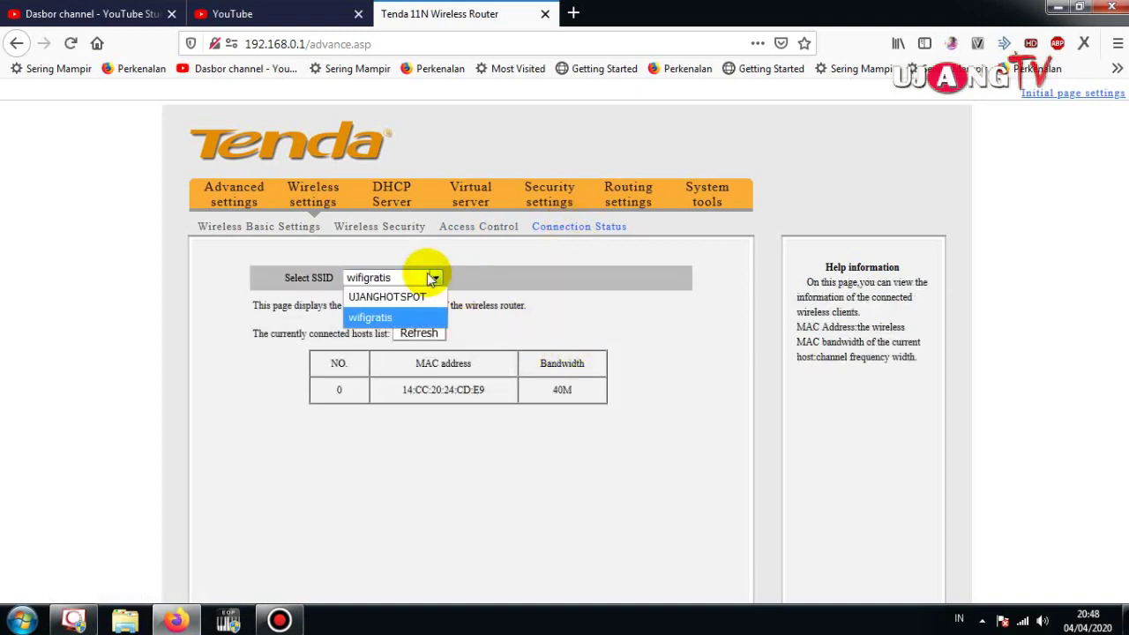
left_click(427, 275)
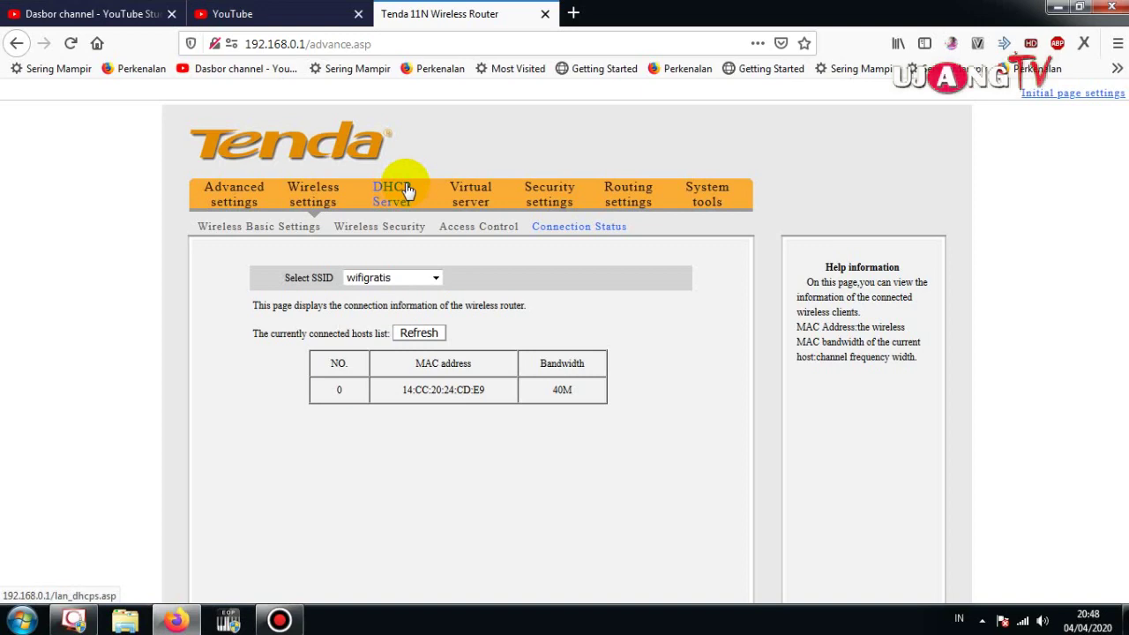
- Examine the DHCP server settings with the DHCP client list, and the virtual server's port range forwarding page
left_click(408, 192)
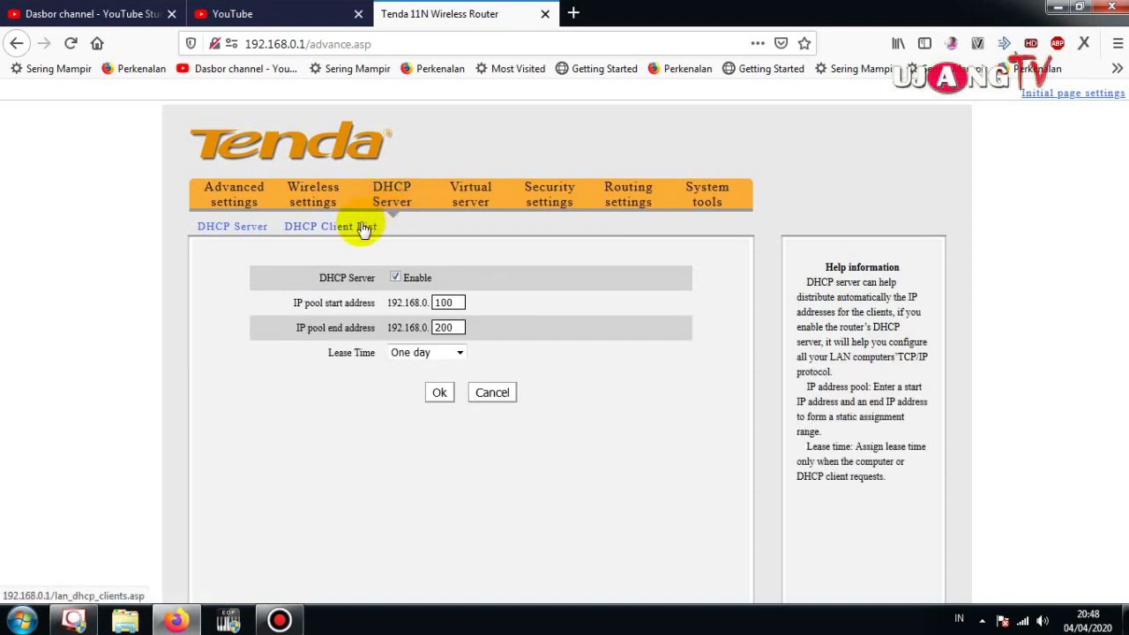
left_click(313, 227)
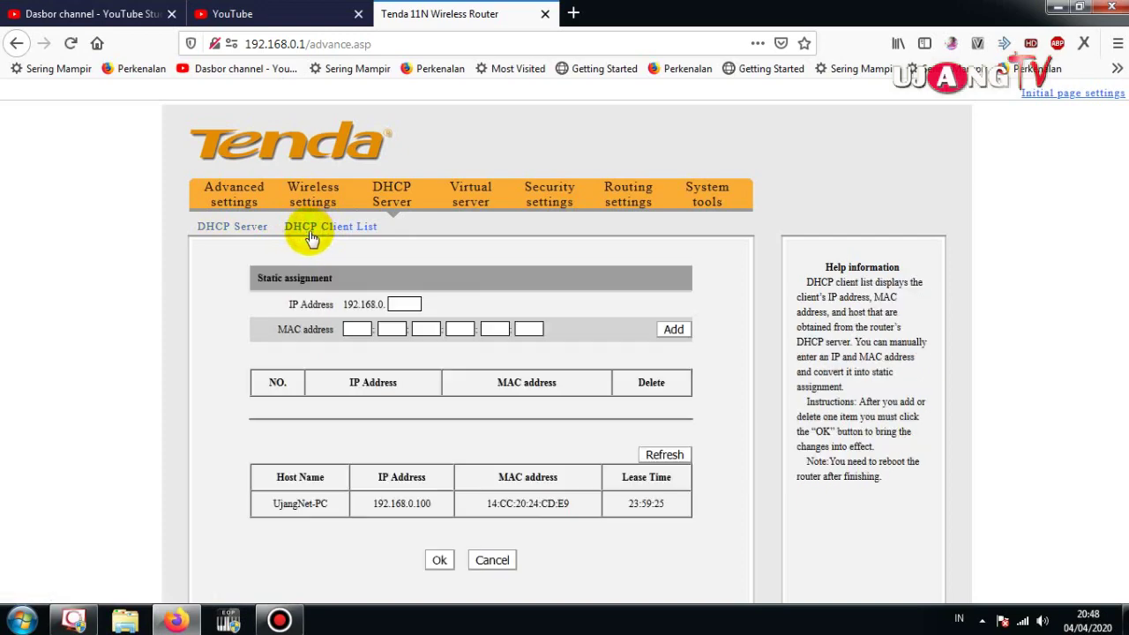
left_click(251, 227)
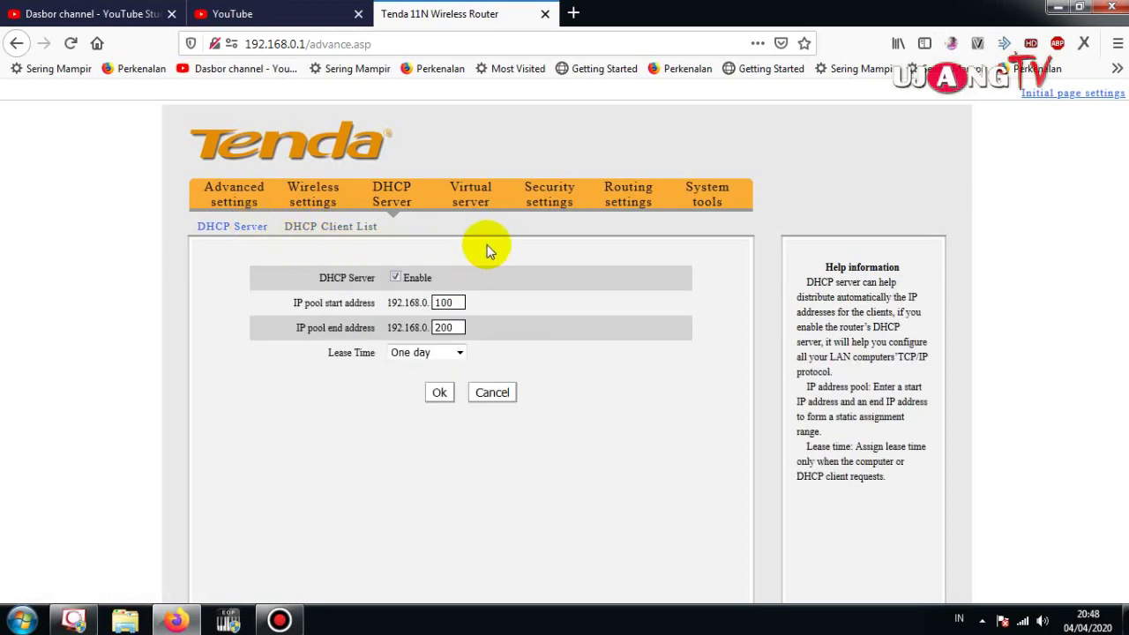
left_click(471, 189)
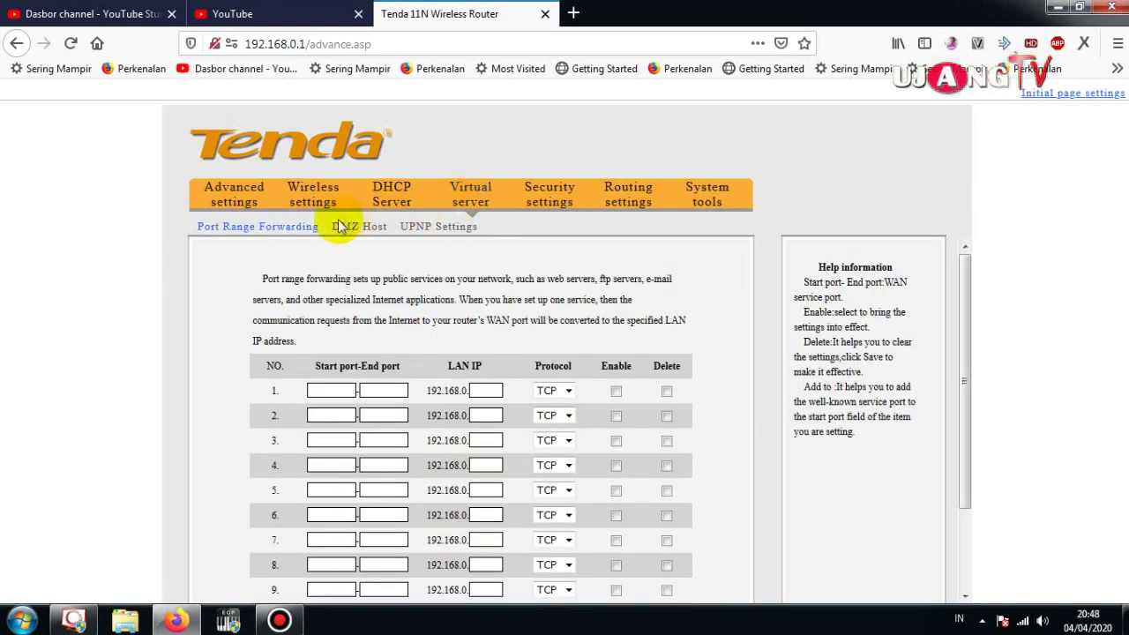
- Examine the available client filter modes in the security settings and view the router's routing table
left_click(549, 199)
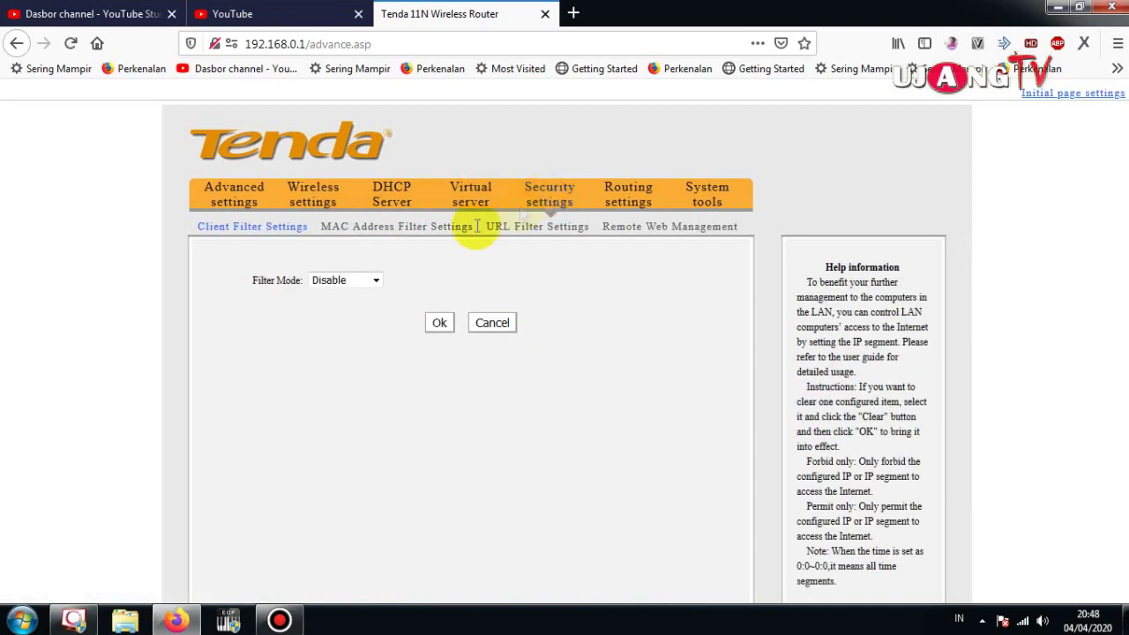
left_click(375, 280)
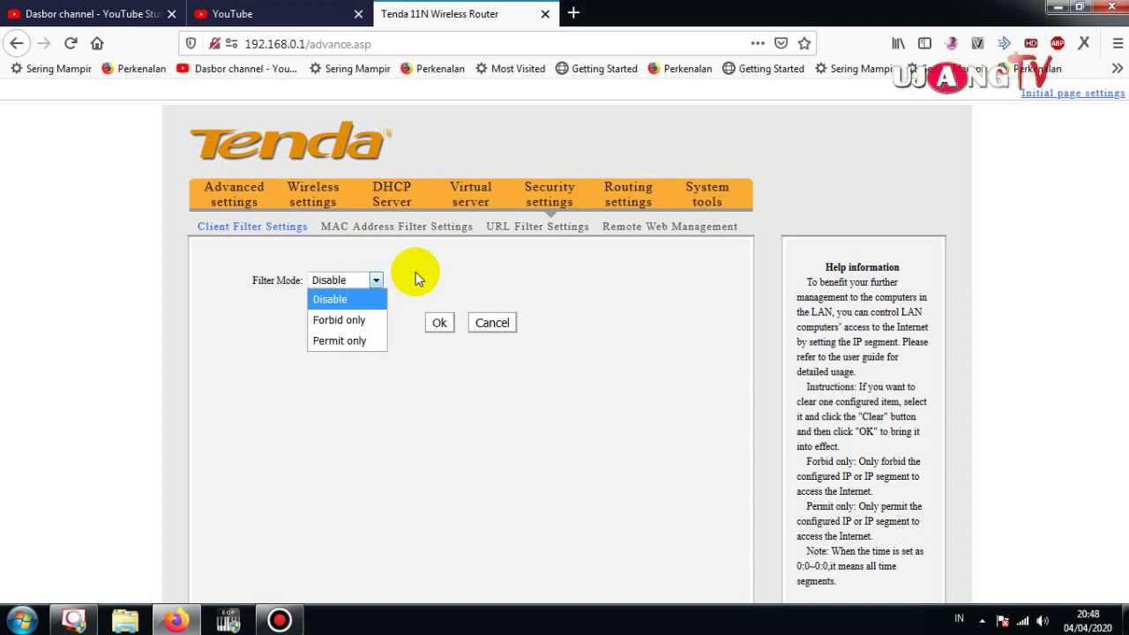
left_click(416, 274)
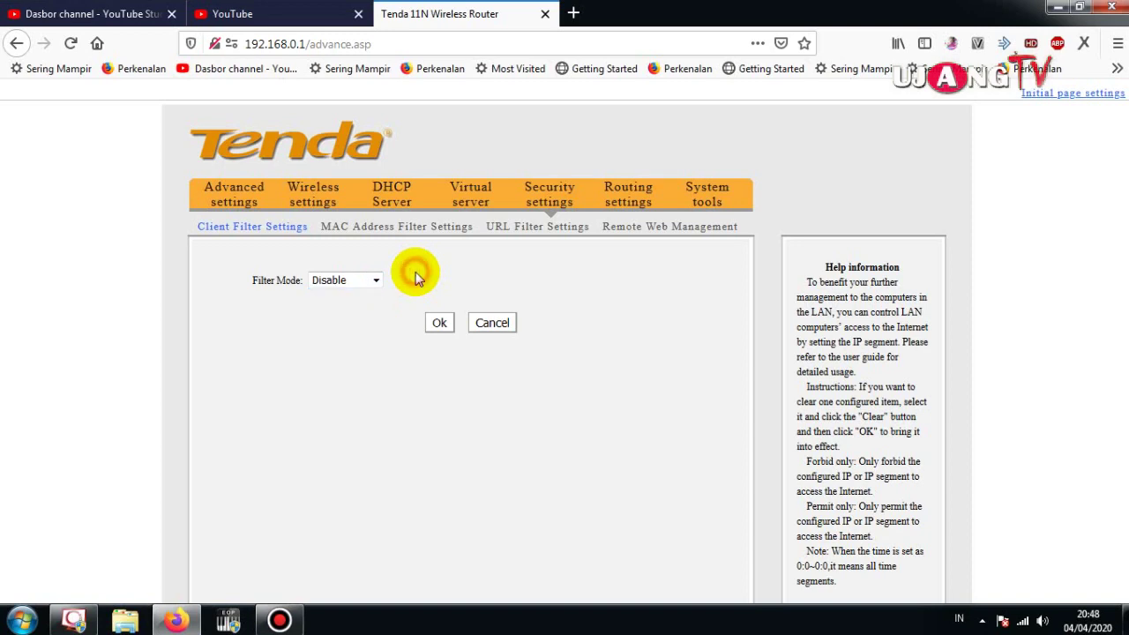
left_click(366, 280)
left_click(438, 291)
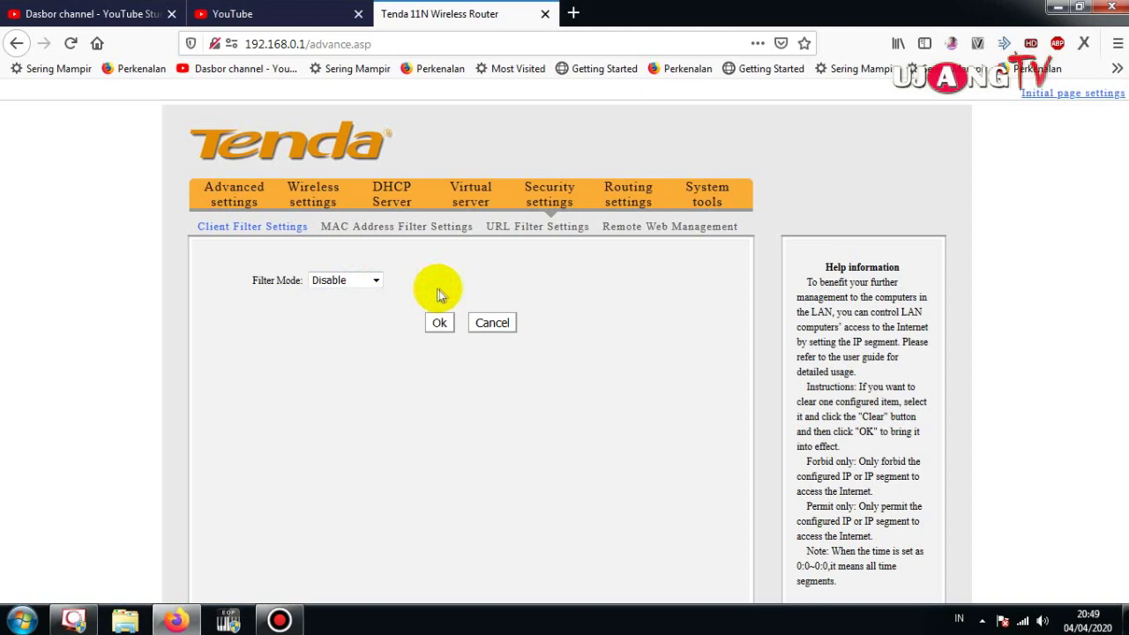
left_click(634, 196)
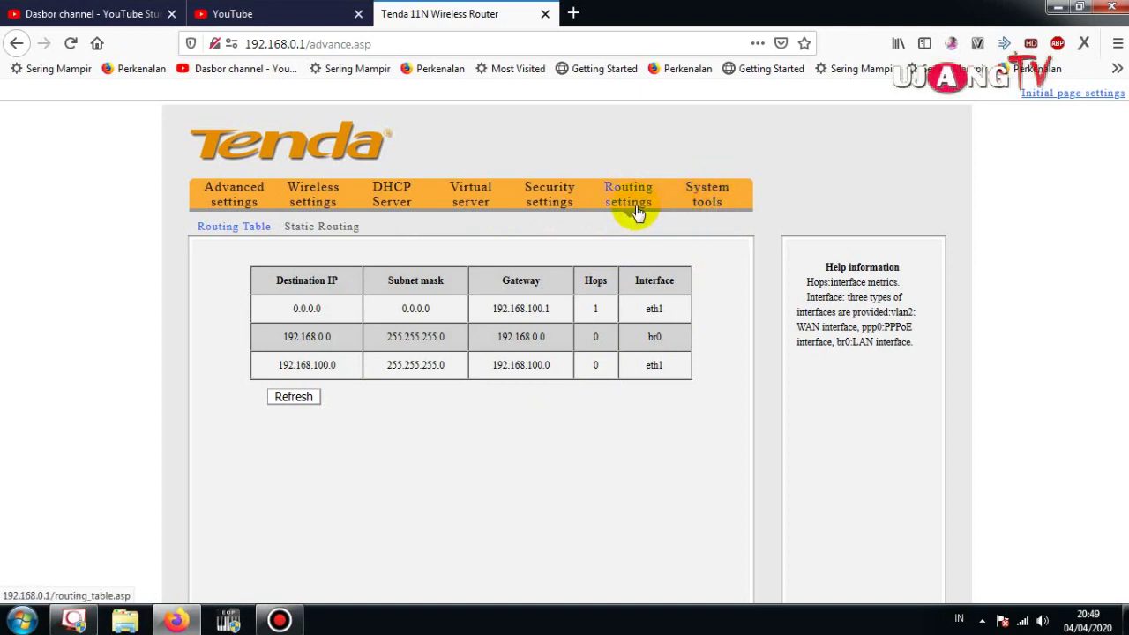
- Select (GMT+07:00)Bangkok, Hanoi, Jakarta as the time zone in the router's time settings
left_click(690, 194)
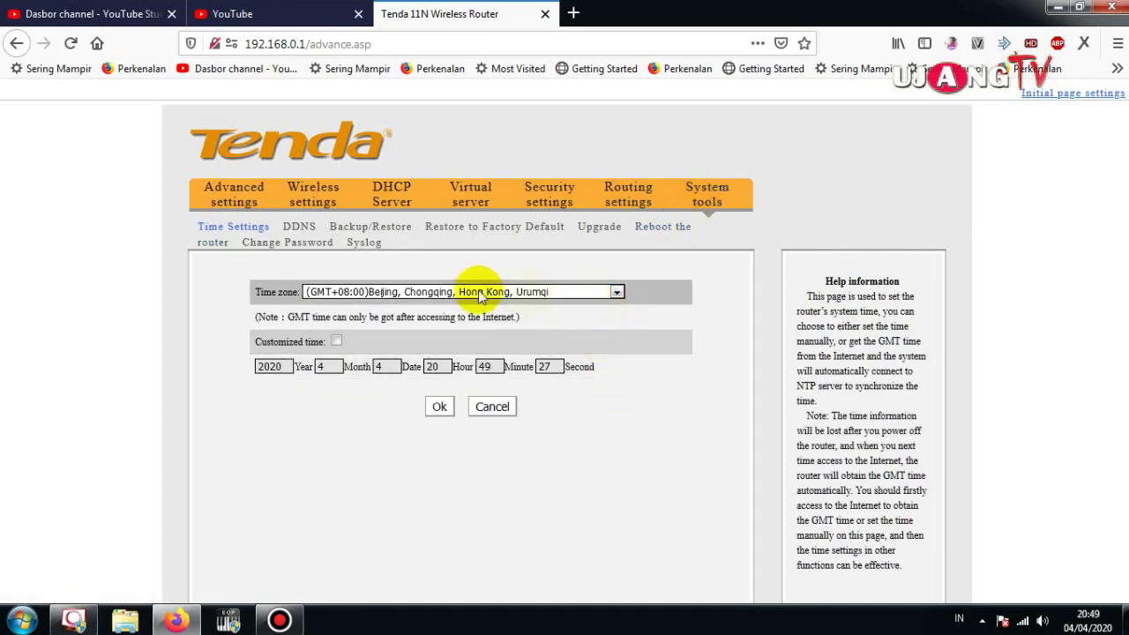
left_click(557, 291)
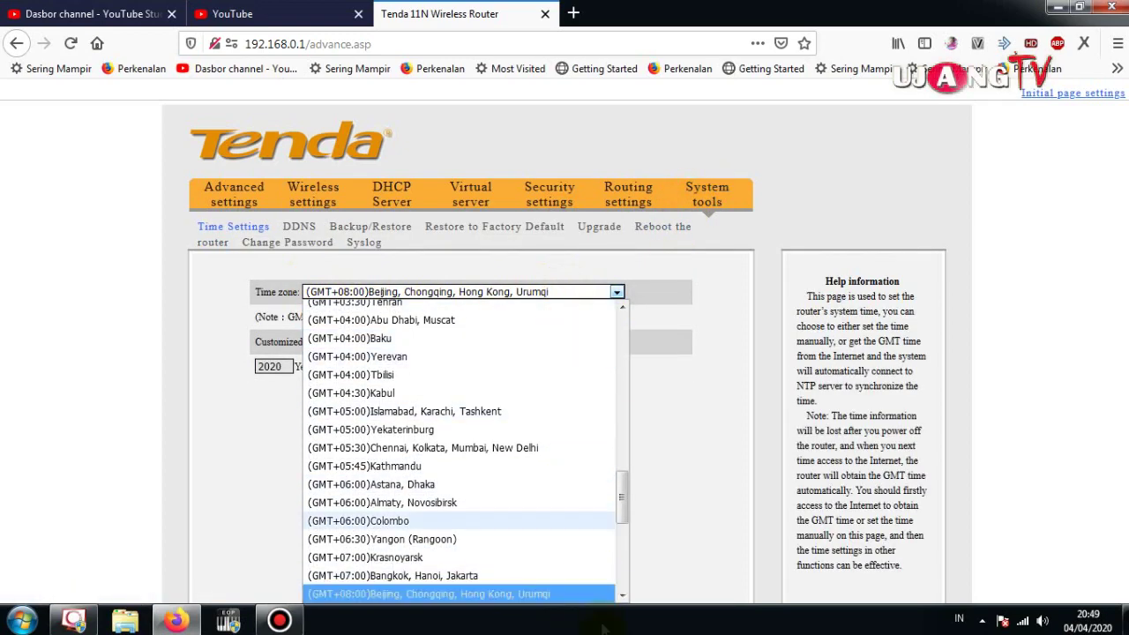
scroll(564, 498, "down", 3)
scroll(493, 496, "up", 3)
scroll(467, 485, "down", 3)
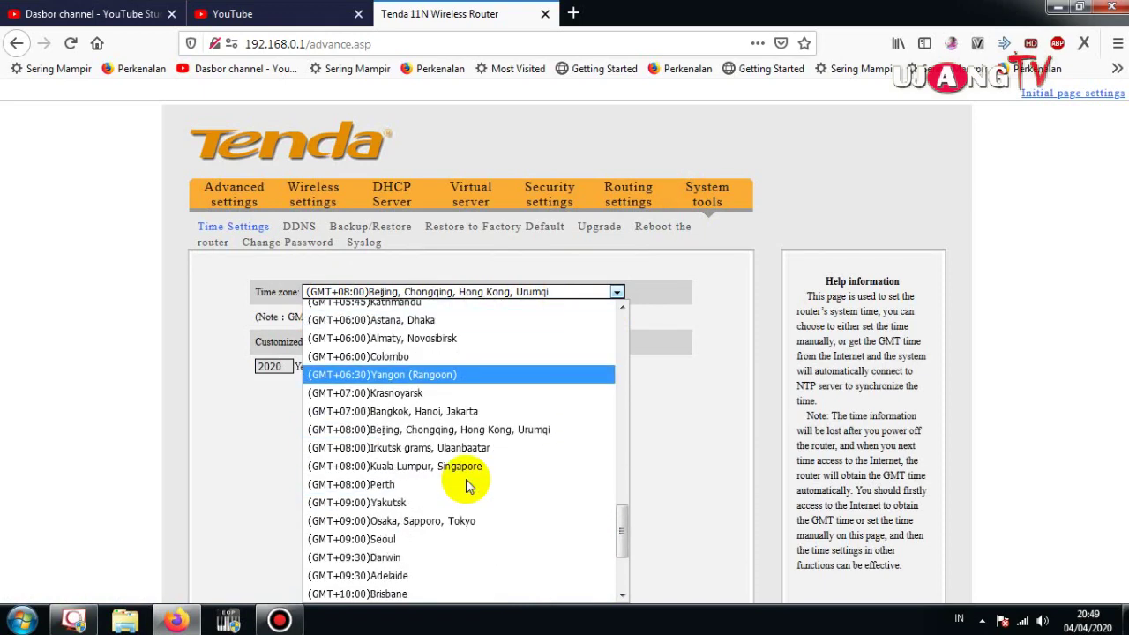
left_click(446, 411)
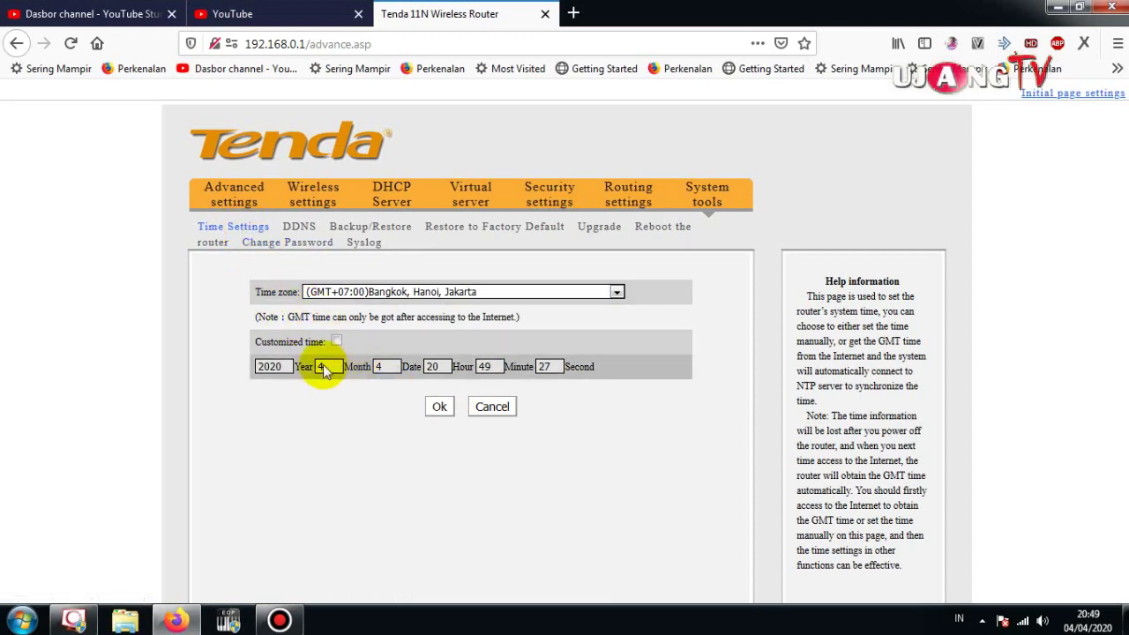
- View the DDNS settings, and back up the router's current configuration by saving the file RouterCfm.cfg
left_click(304, 233)
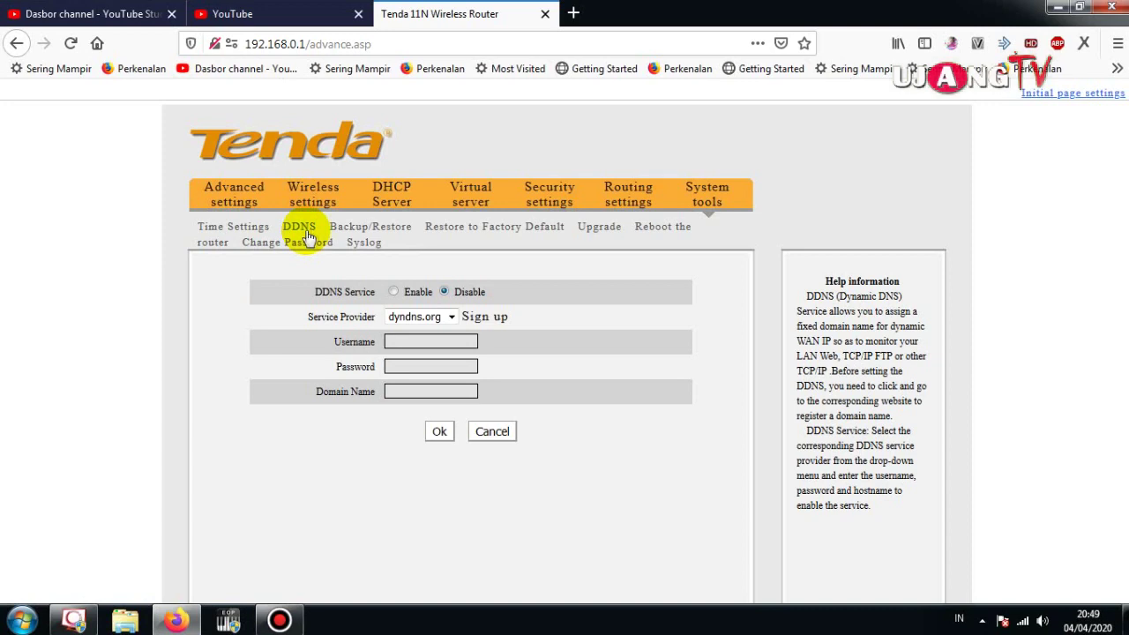
left_click(388, 234)
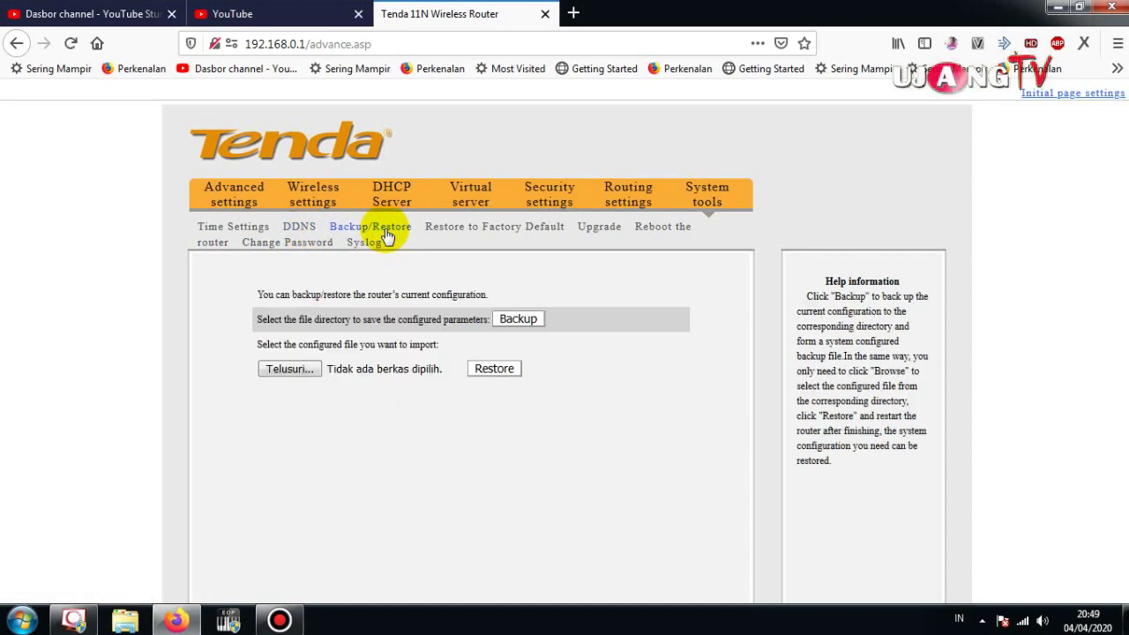
left_click(519, 322)
left_click(606, 307)
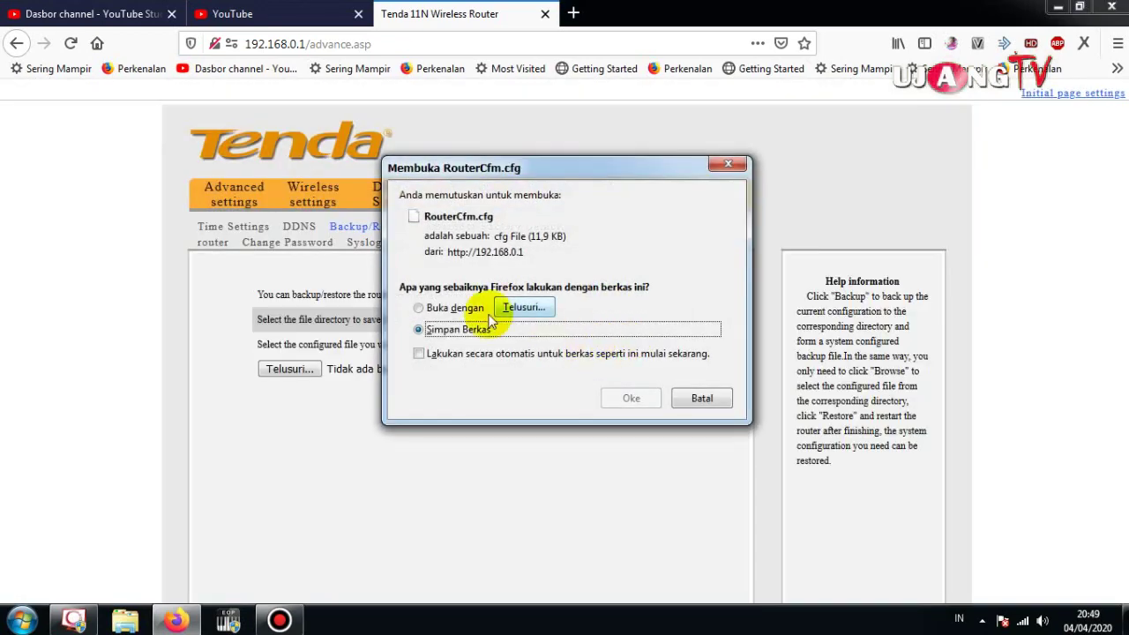
left_click(651, 392)
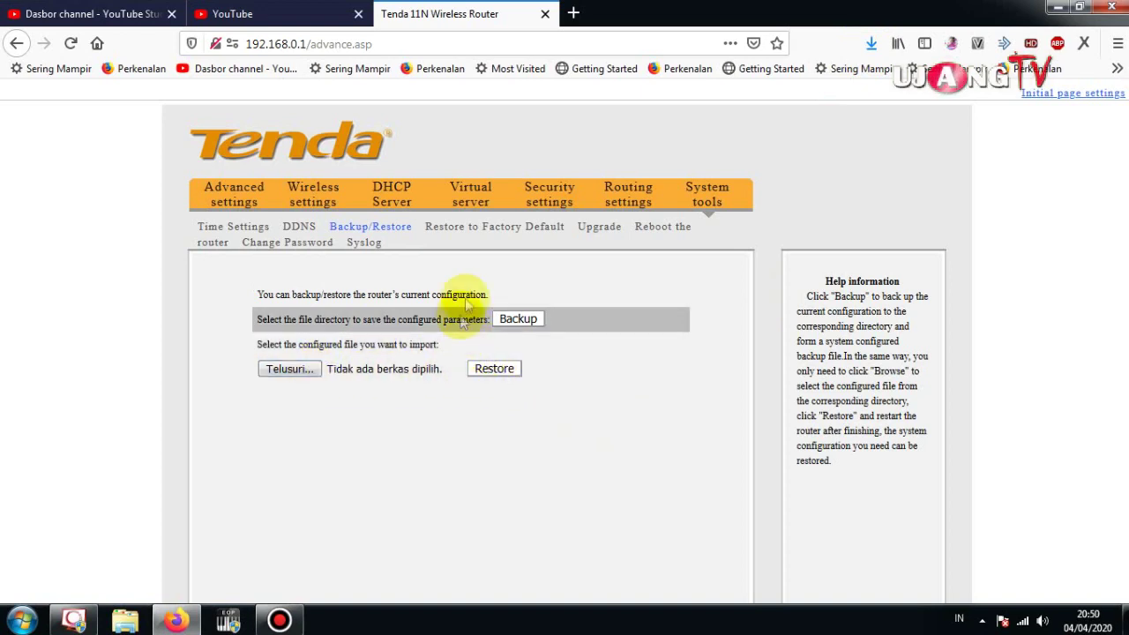
- Review the factory default restore, firmware upgrade and router reboot pages, and open the router's password change page
left_click(470, 231)
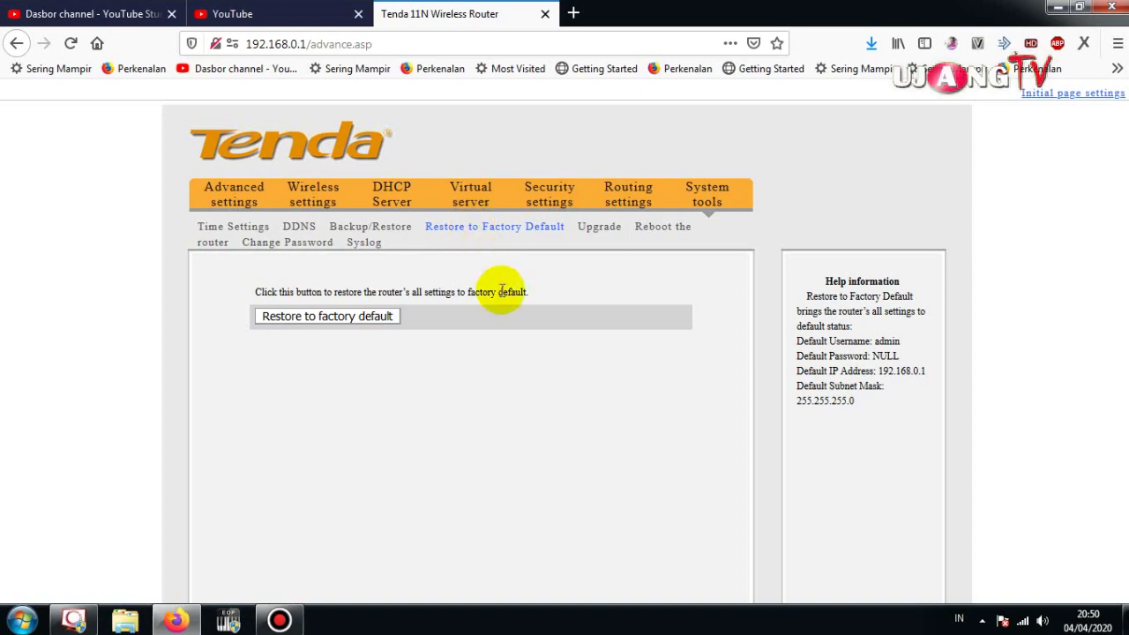
left_click(606, 231)
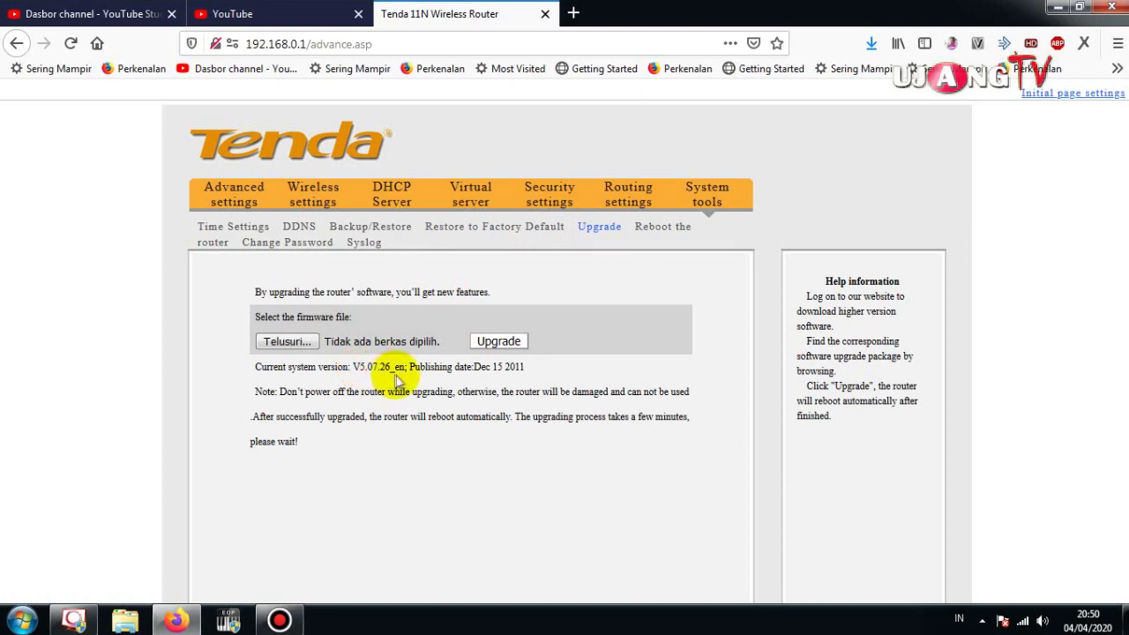
left_click_drag(534, 368, 496, 371)
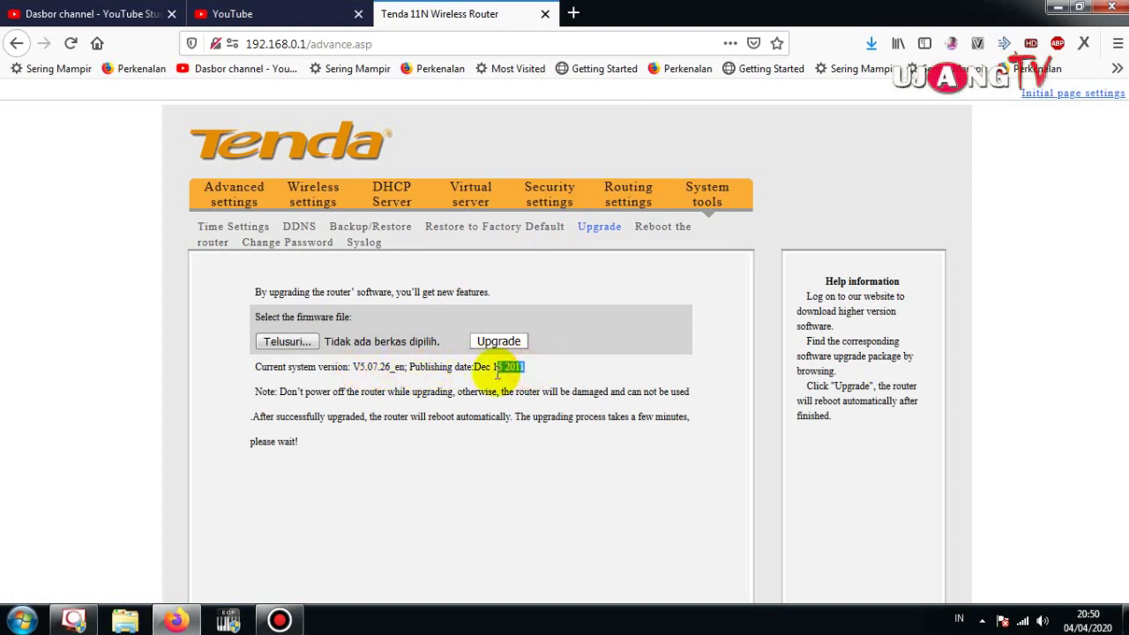
left_click(537, 374)
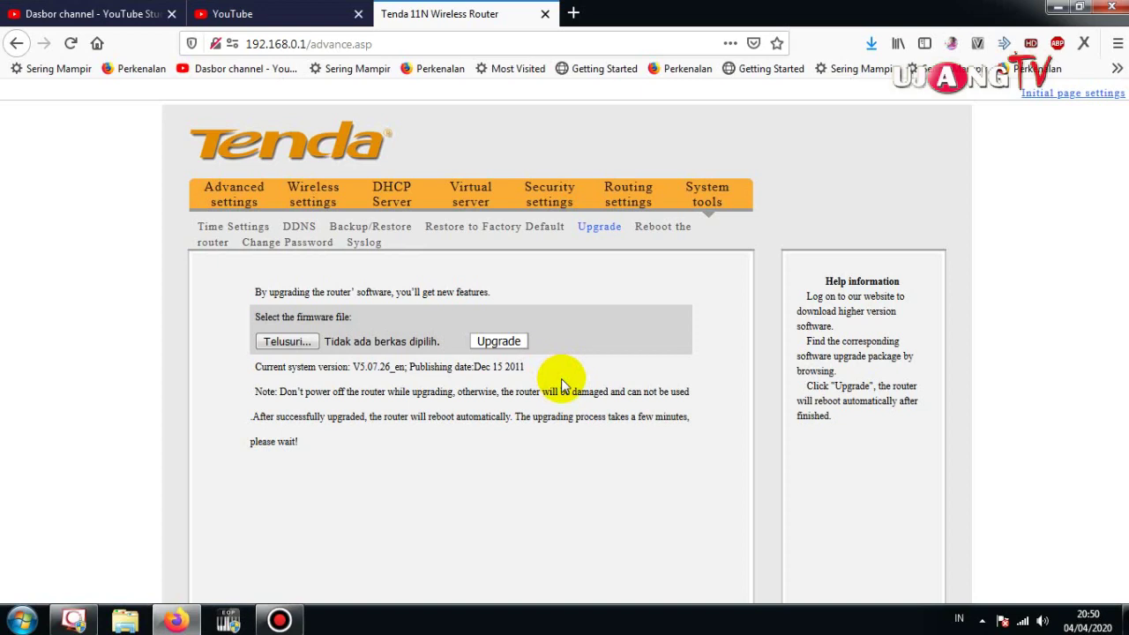
left_click(663, 233)
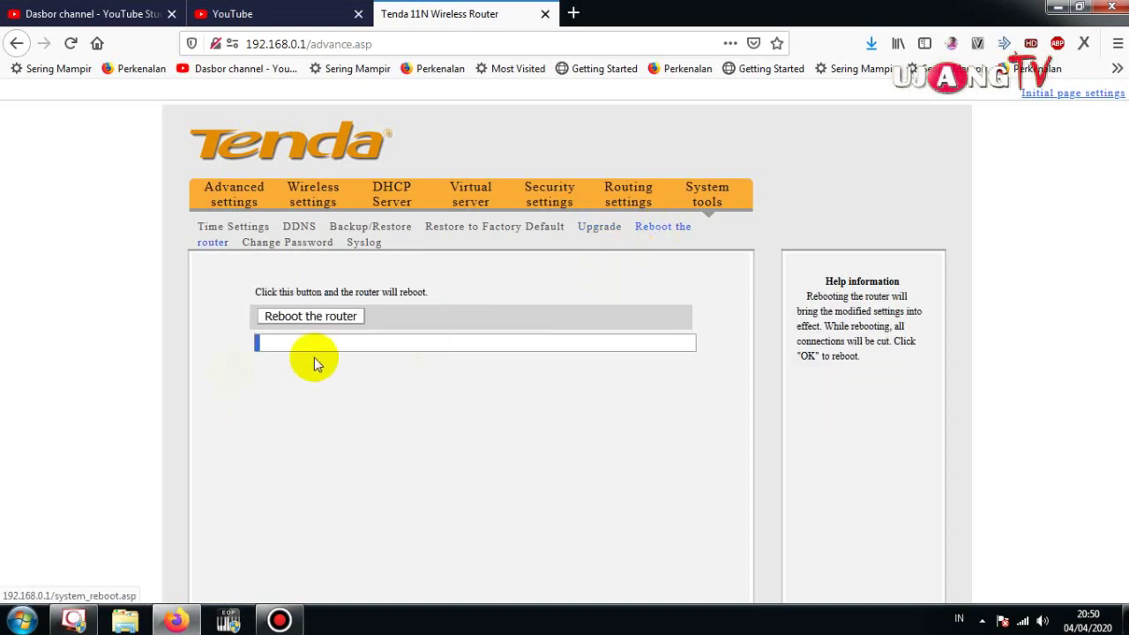
left_click(295, 243)
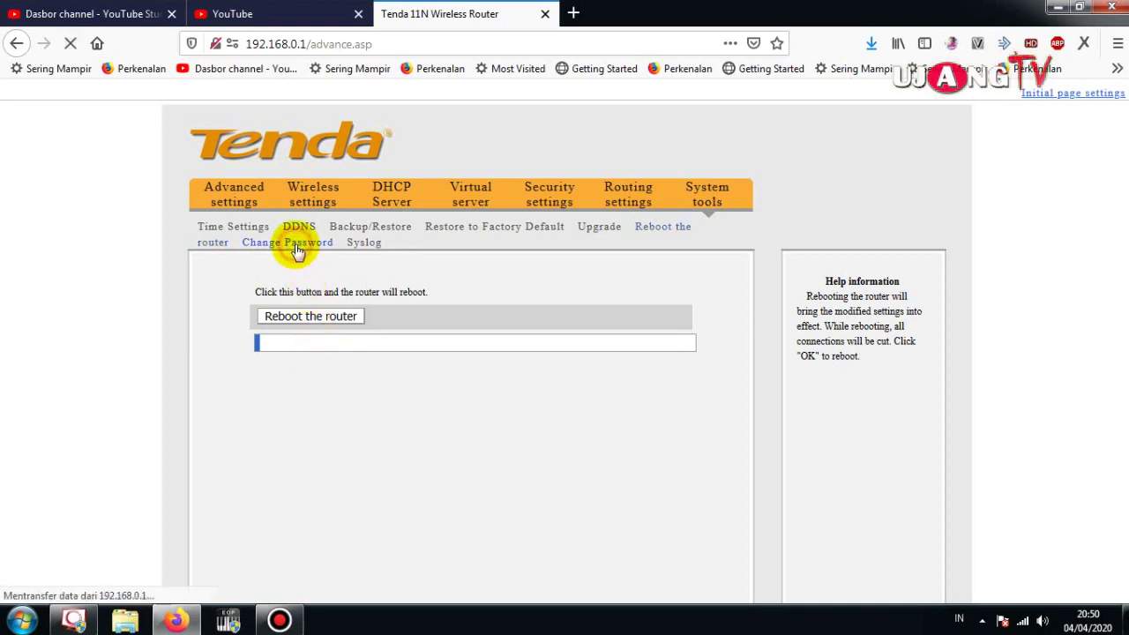